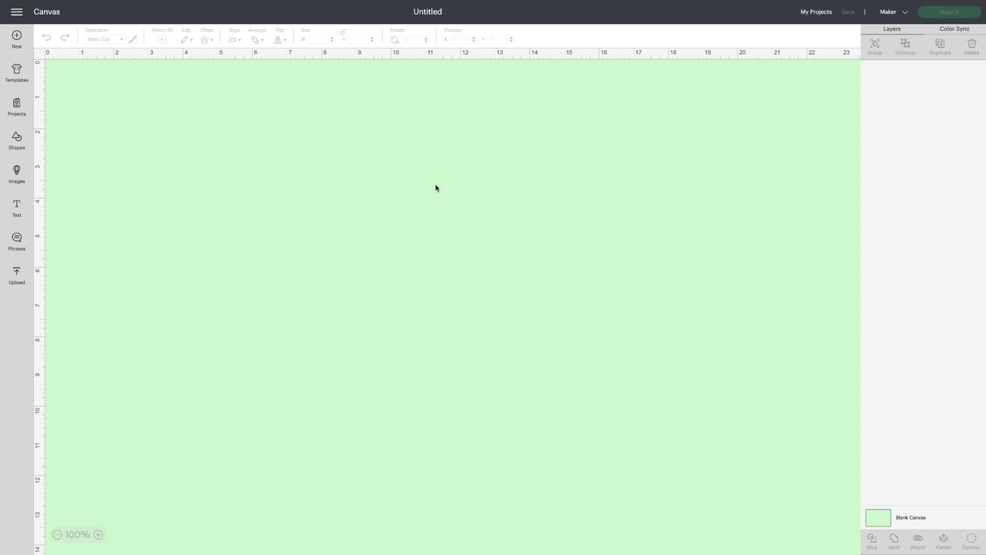
# Cycle the canvas grid through its finer setting and then off for a plain canvas.
pyautogui.click(79, 53)
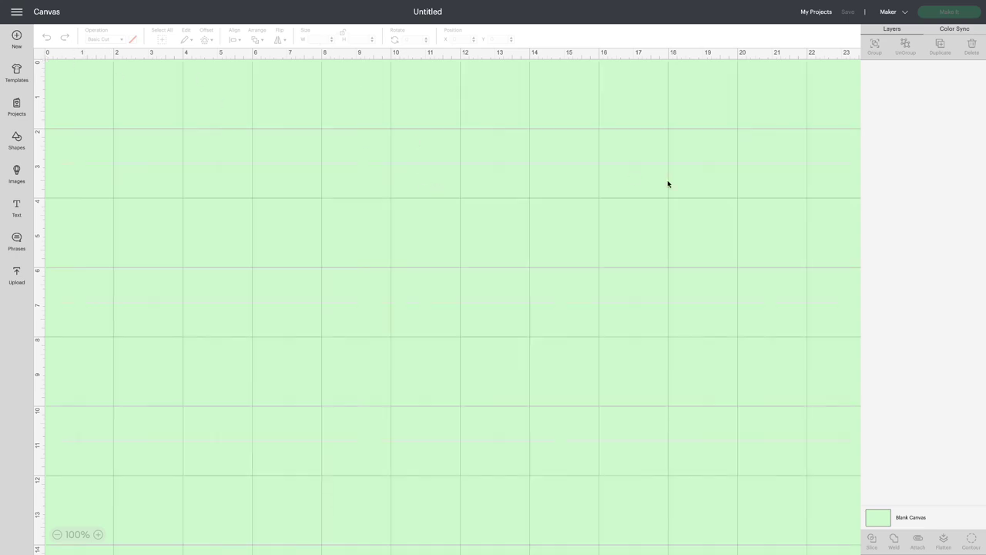
pyautogui.click(40, 53)
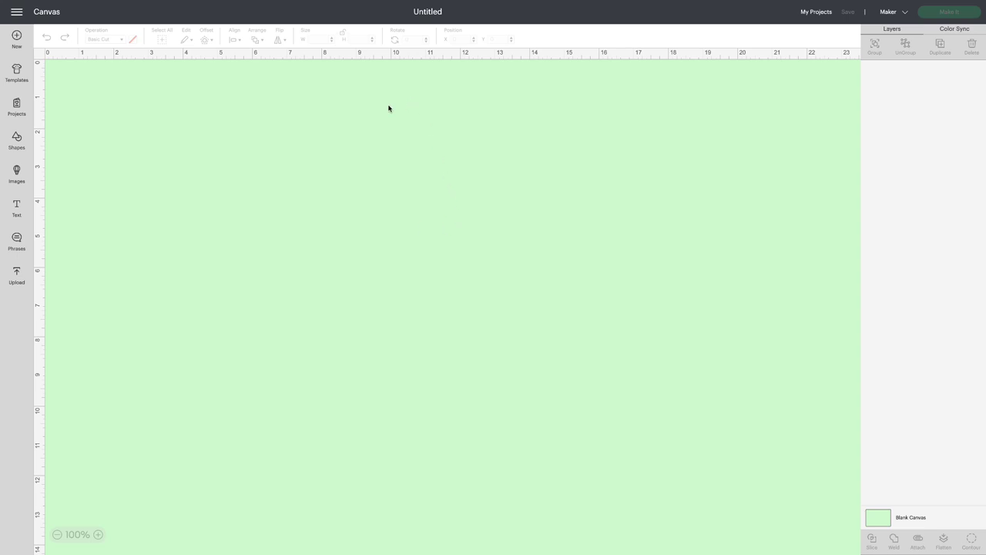
# Add a square from Shapes and size it to 4.75 inches wide.
pyautogui.click(15, 137)
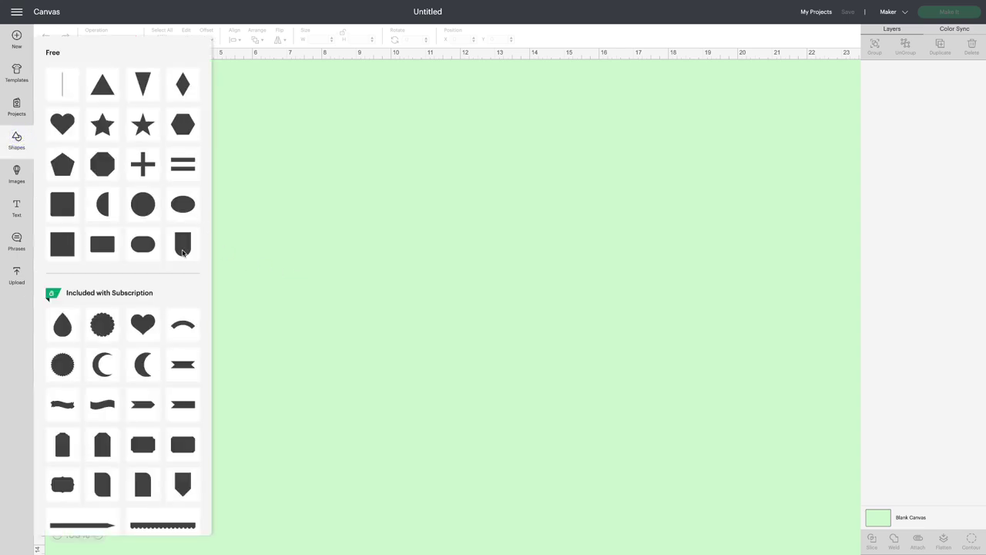
pyautogui.click(69, 243)
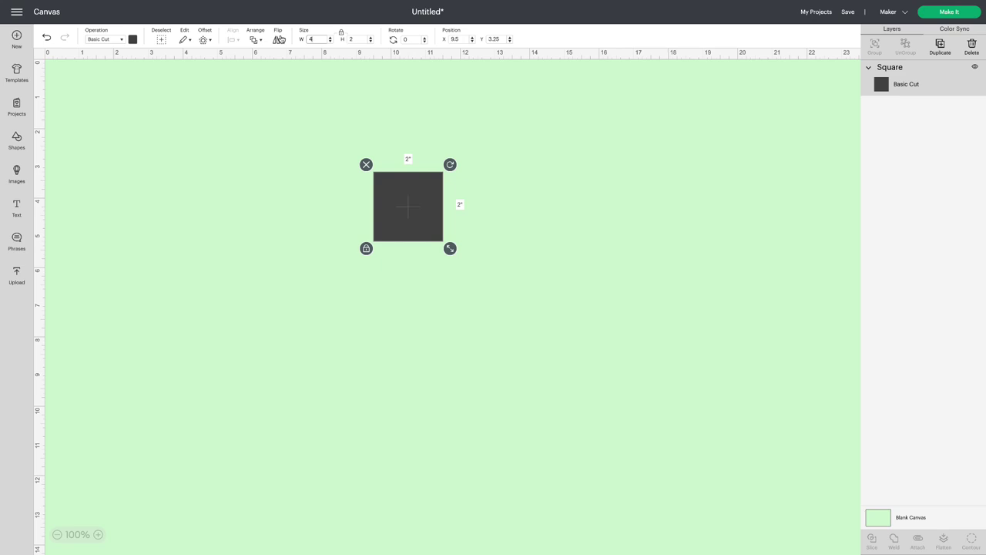
pyautogui.write('4.75')
pyautogui.press('Return')
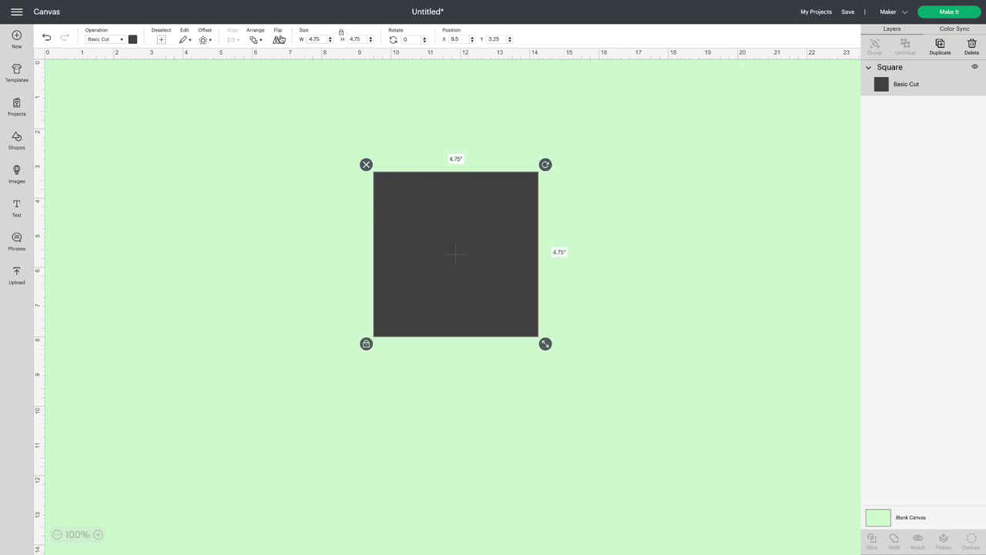
# Change the square's operation to Guide and move it toward the upper left.
pyautogui.click(107, 40)
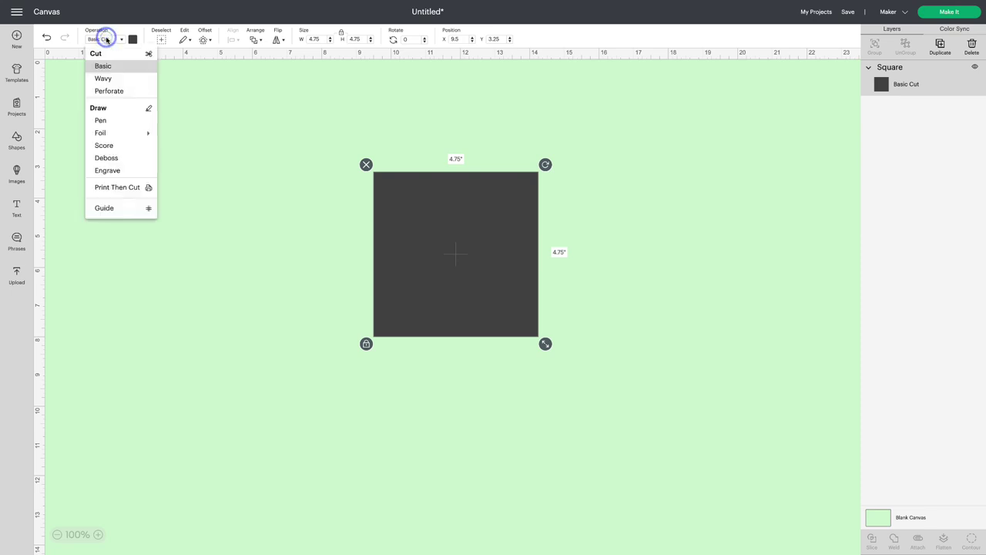
pyautogui.click(108, 208)
pyautogui.moveTo(414, 312); pyautogui.dragTo(191, 255)
pyautogui.click(469, 291)
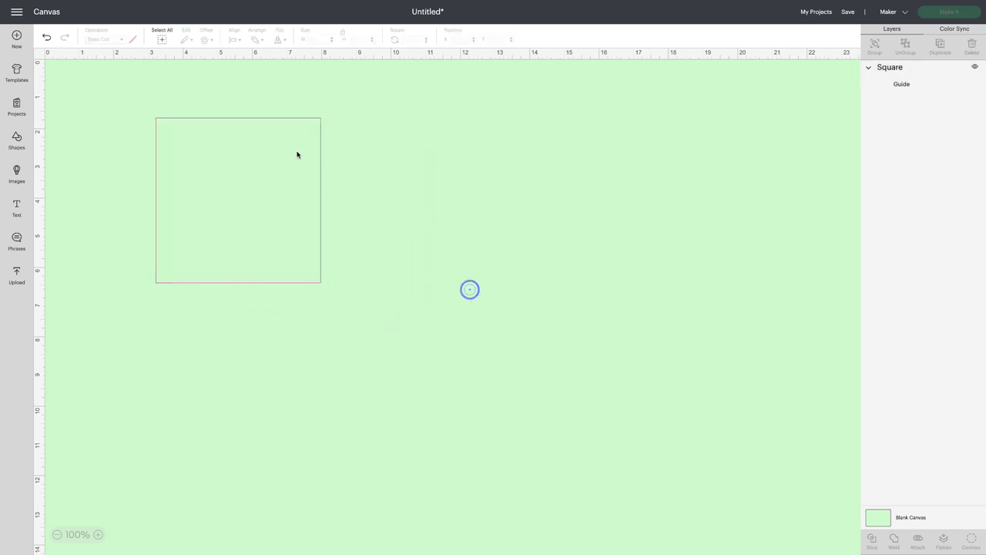
pyautogui.moveTo(240, 247); pyautogui.dragTo(209, 228)
# Duplicate the guide square, then duplicate both, spreading the four squares across the canvas.
pyautogui.rightClick(208, 228)
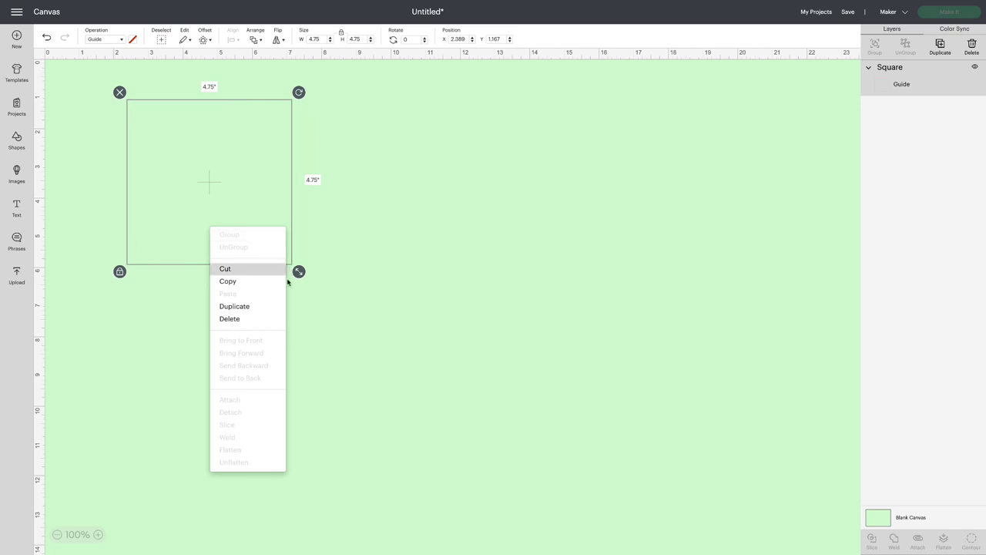
pyautogui.click(275, 303)
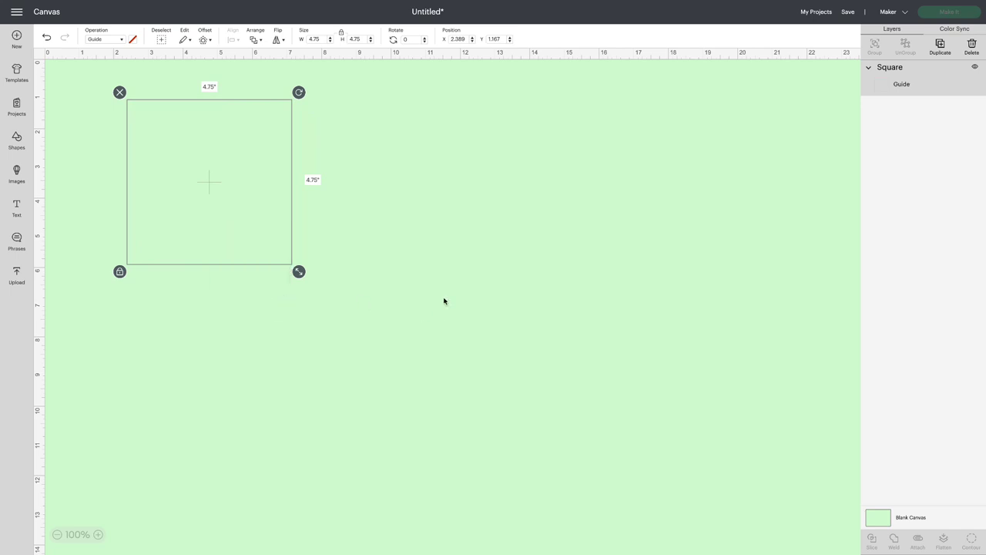
pyautogui.moveTo(172, 82); pyautogui.dragTo(319, 222)
pyautogui.rightClick(260, 226)
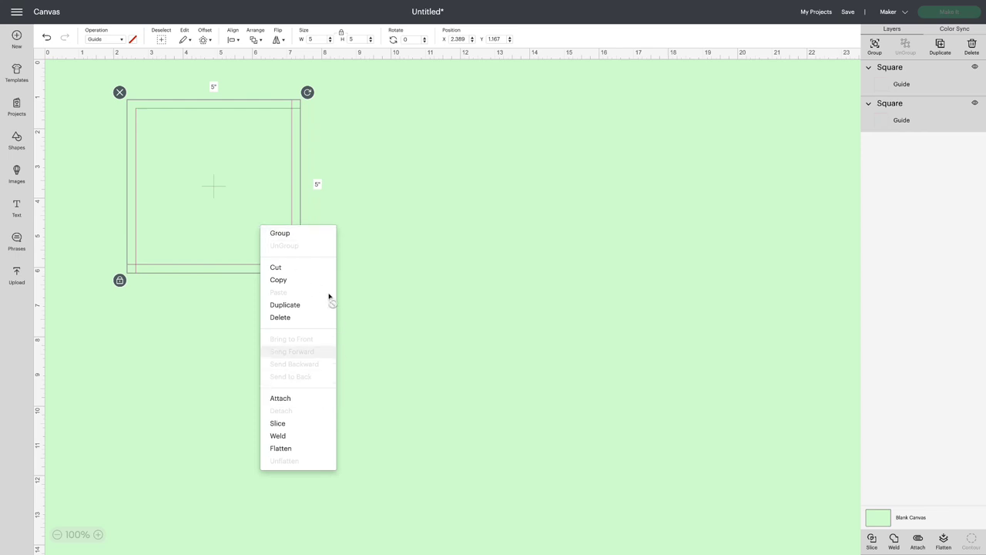
pyautogui.click(328, 305)
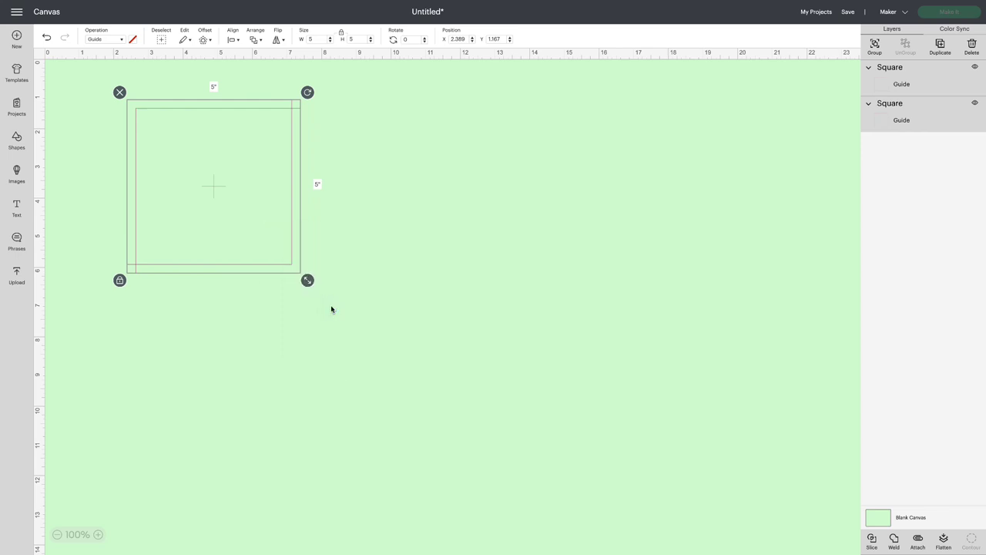
pyautogui.moveTo(229, 227); pyautogui.dragTo(705, 214)
pyautogui.moveTo(227, 205); pyautogui.dragTo(717, 221)
pyautogui.click(421, 258)
pyautogui.moveTo(212, 205); pyautogui.dragTo(373, 232)
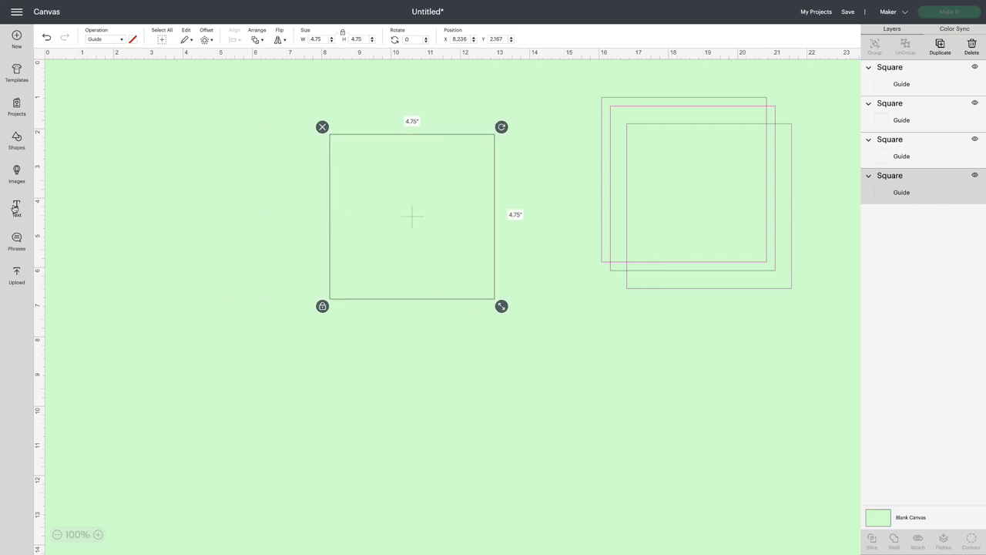
# Add a text box and switch its style to Writing.
pyautogui.click(131, 229)
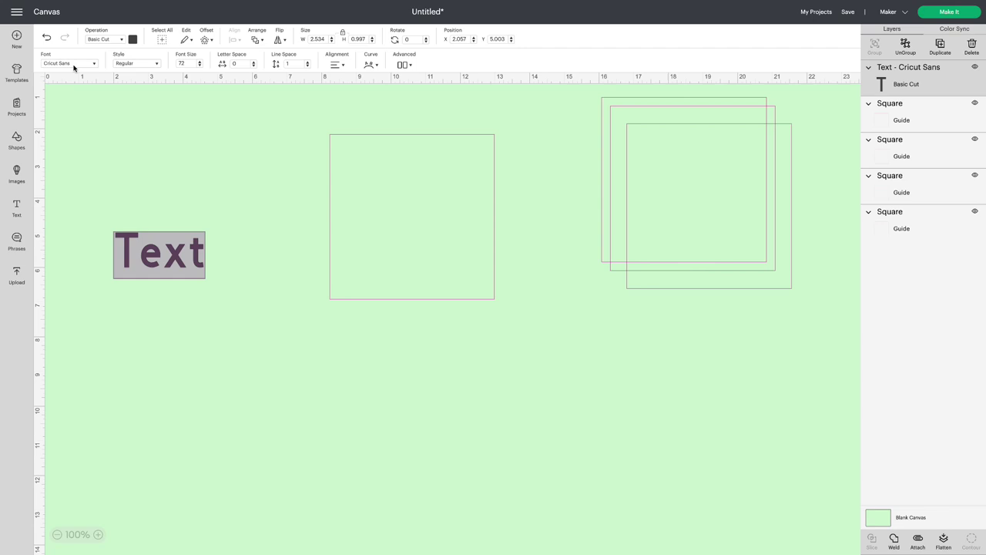
pyautogui.click(139, 66)
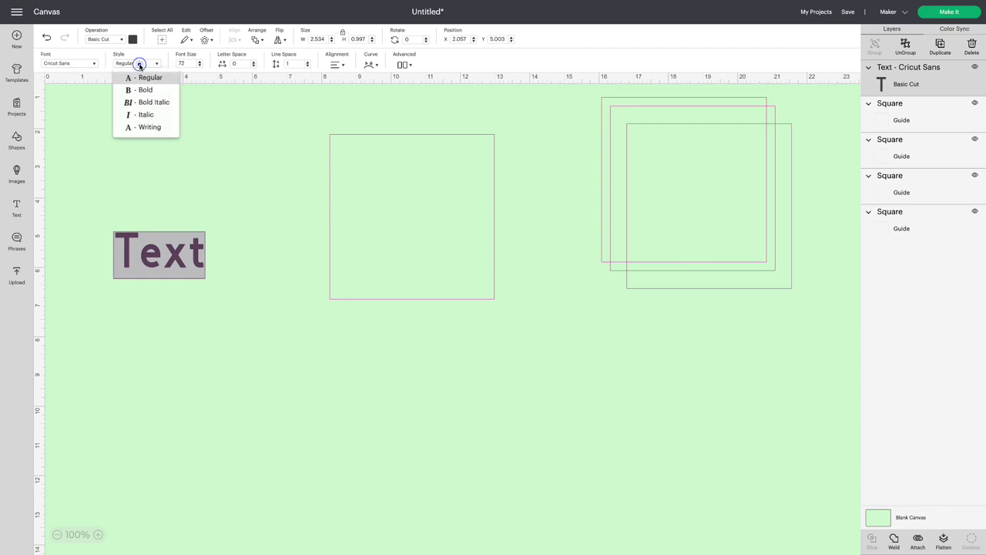
pyautogui.click(148, 127)
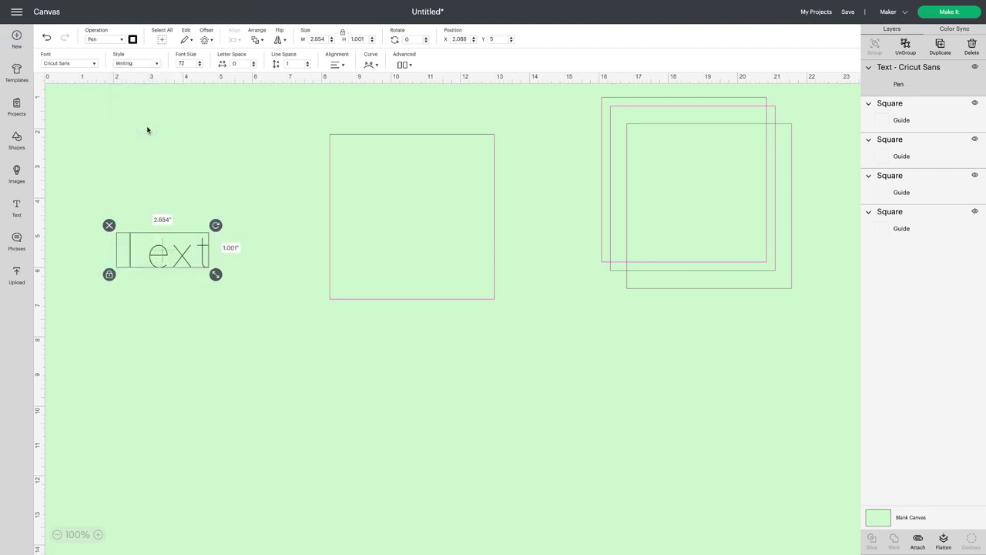
# Replace the placeholder with 'Best Wishes / on your / Special Day' on three lines.
pyautogui.moveTo(203, 254); pyautogui.dragTo(203, 255)
pyautogui.doubleClick(203, 255)
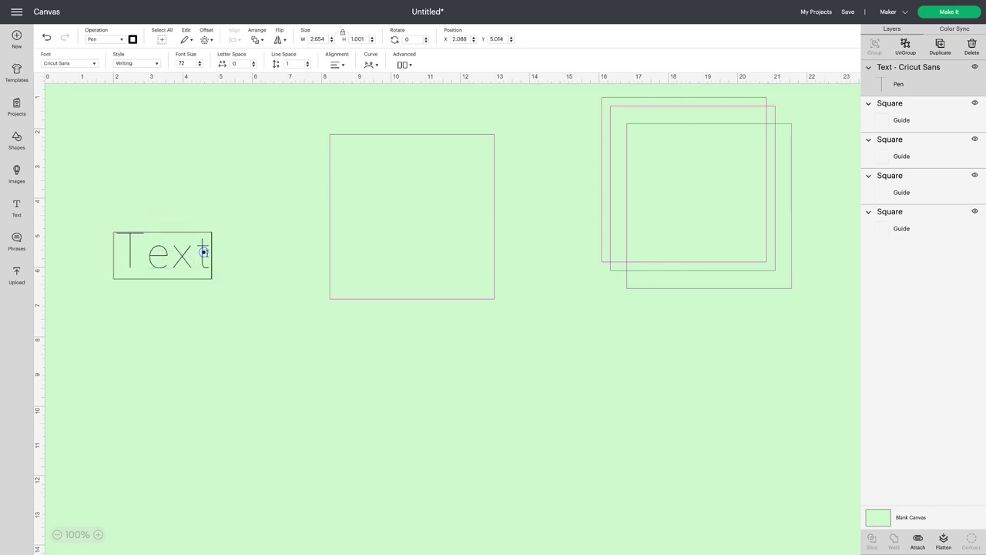
pyautogui.hotkey('ctrl', 'a')
pyautogui.press('BackSpace')
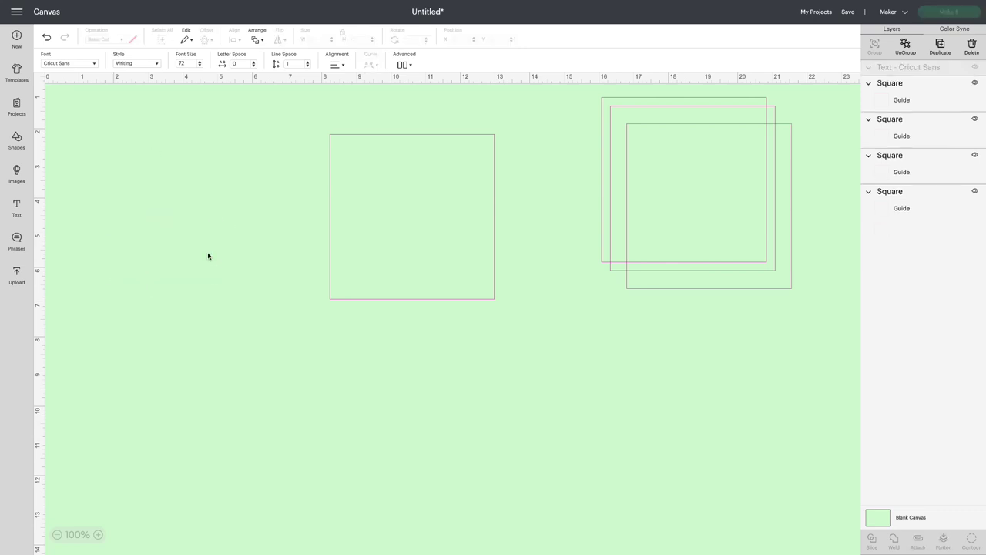
pyautogui.write('Best Wishes')
pyautogui.press('Return')
pyautogui.write('on your')
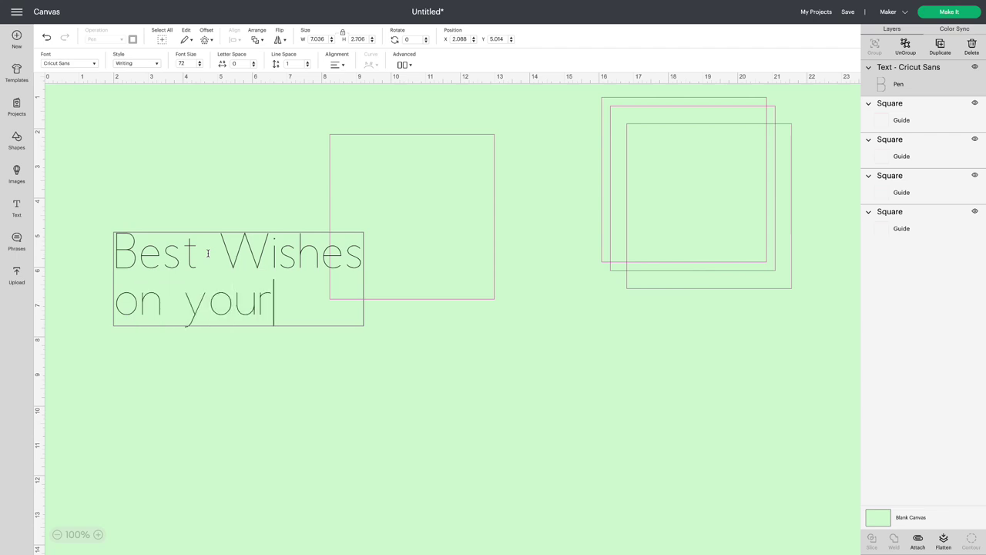
pyautogui.press('Return')
pyautogui.write('Special Day')
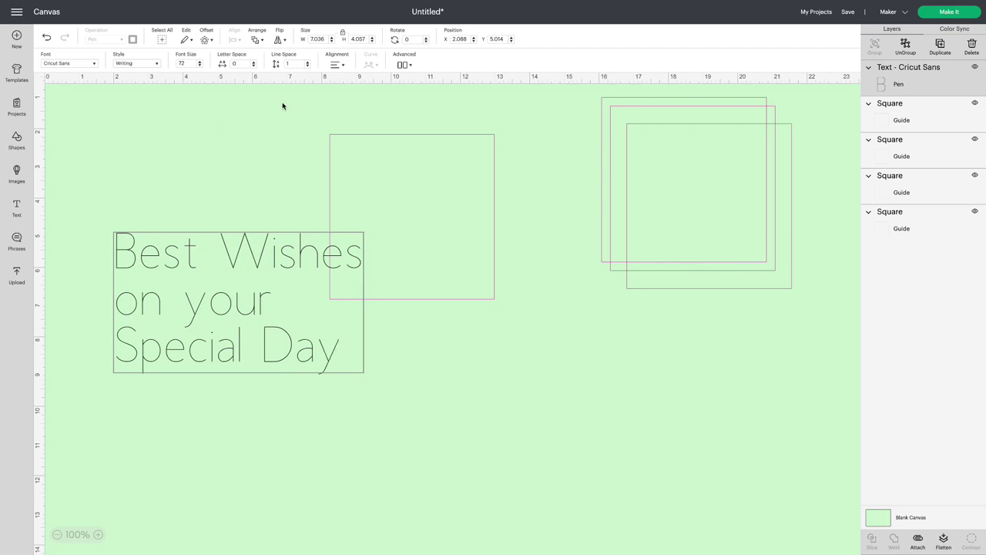
# Center the greeting's lines and shrink it to about 2 inches at the top of a square.
pyautogui.click(331, 60)
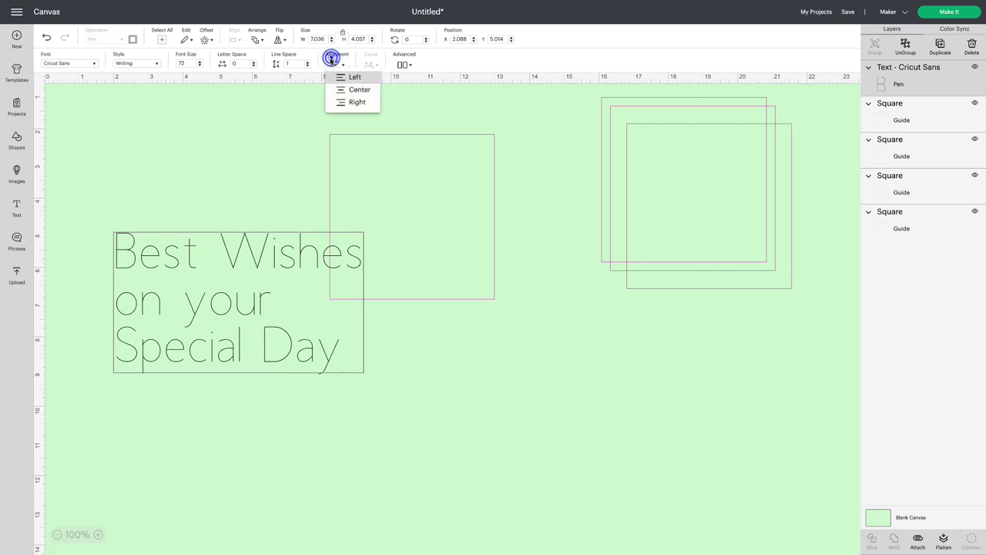
pyautogui.click(357, 89)
pyautogui.moveTo(368, 381); pyautogui.dragTo(410, 162)
pyautogui.click(407, 163)
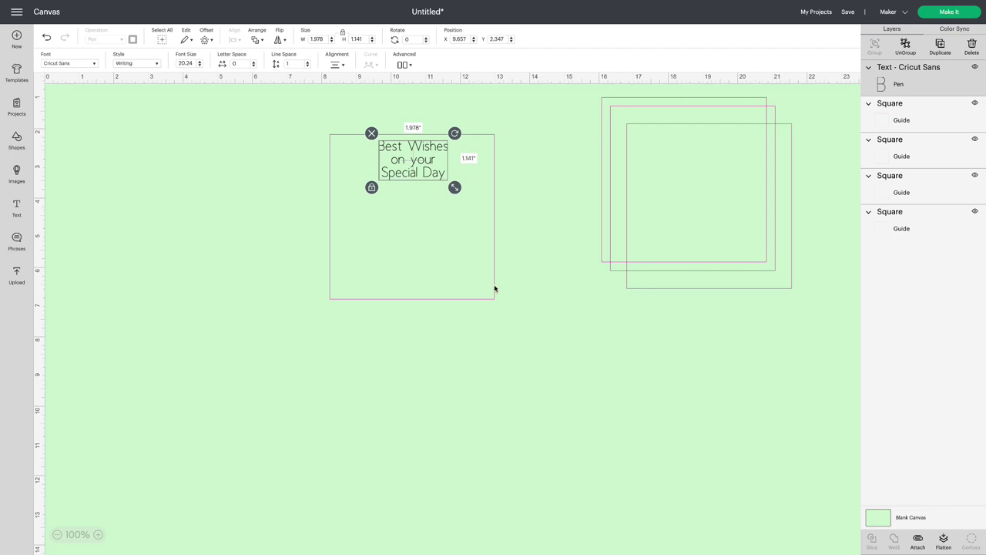
pyautogui.click(455, 186)
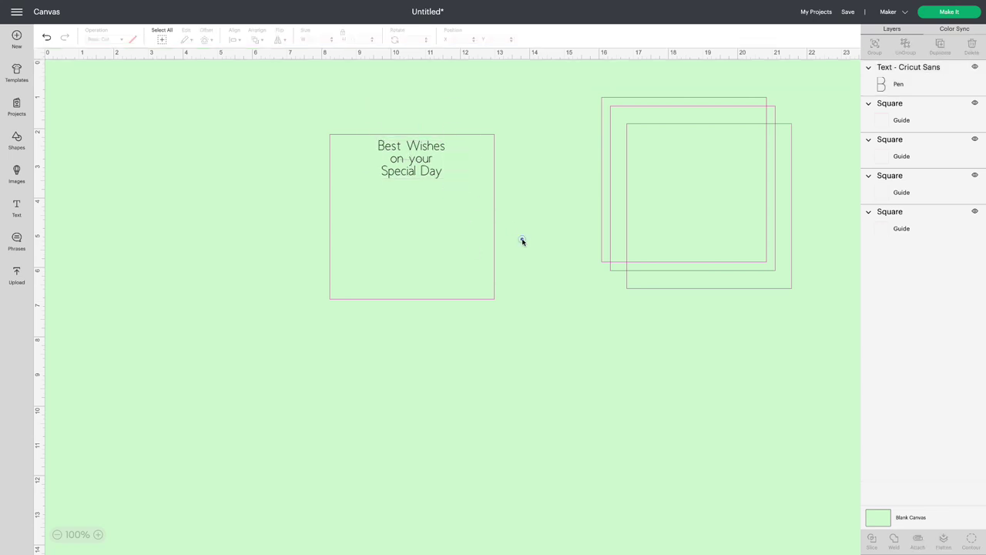
pyautogui.moveTo(424, 168); pyautogui.dragTo(427, 169)
pyautogui.click(530, 176)
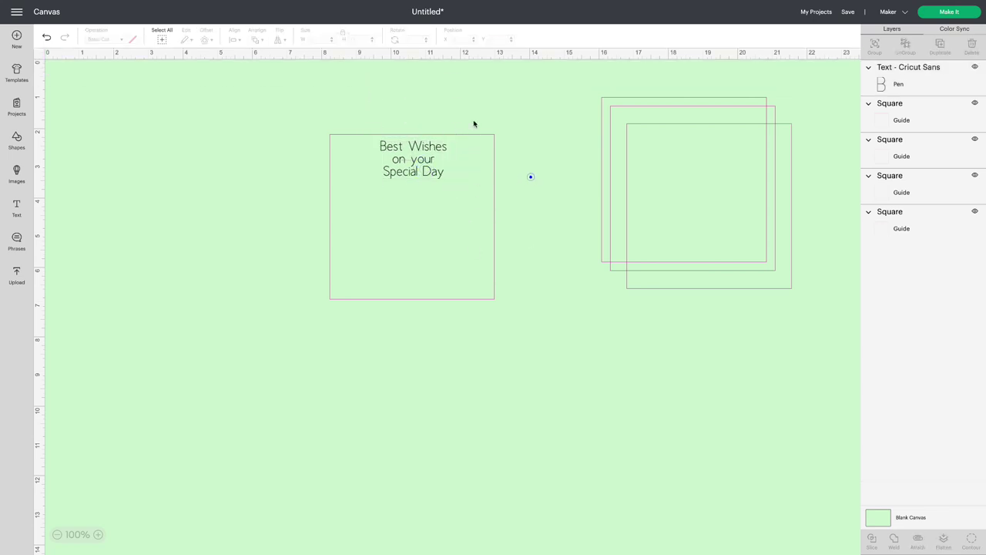
# Move the greeting with its square to the upper left and another square mid-canvas.
pyautogui.moveTo(325, 97); pyautogui.dragTo(521, 310)
pyautogui.moveTo(424, 260); pyautogui.dragTo(190, 208)
pyautogui.moveTo(653, 221); pyautogui.dragTo(398, 285)
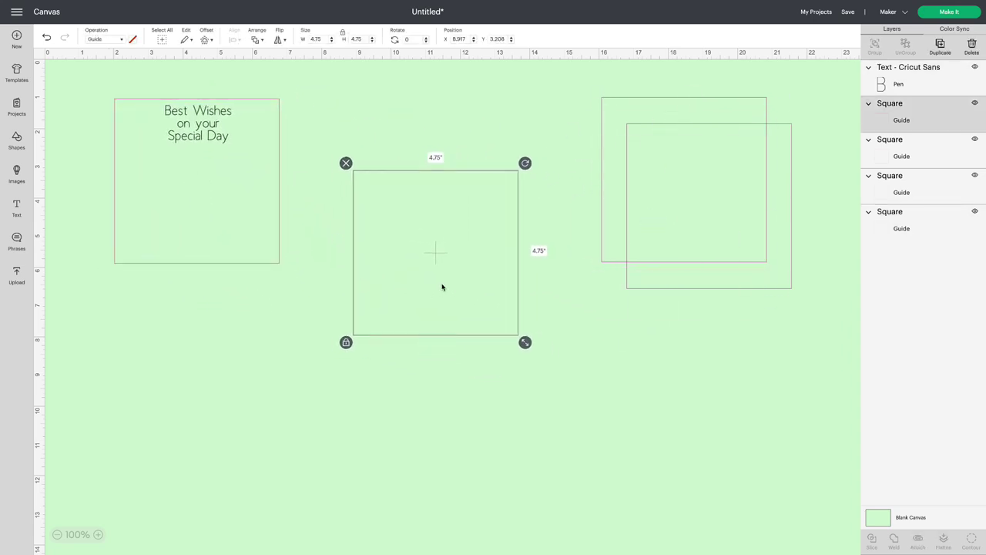
# Add a text box reading 'Wishing you / a wonderful / Birthday' on three lines.
pyautogui.click(16, 206)
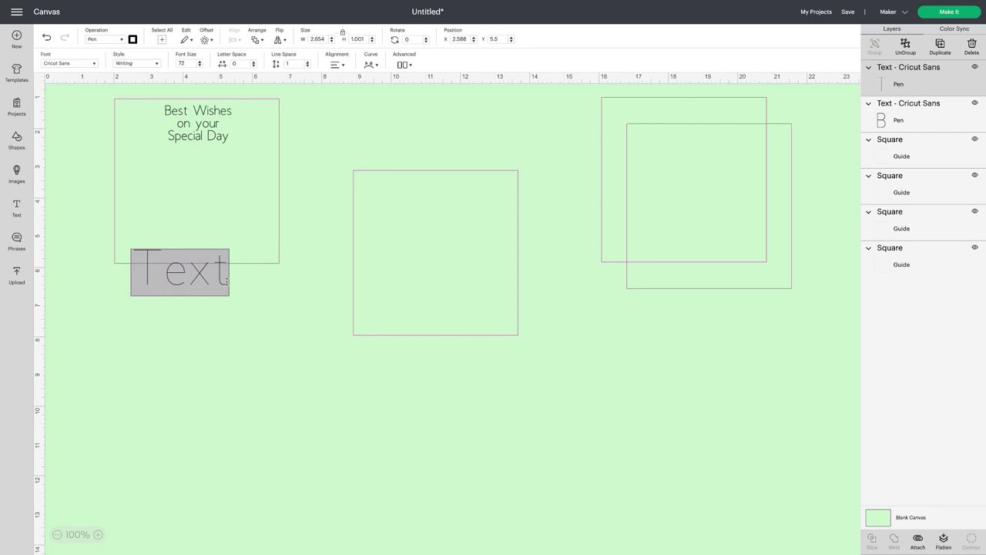
pyautogui.write('Wishing y')
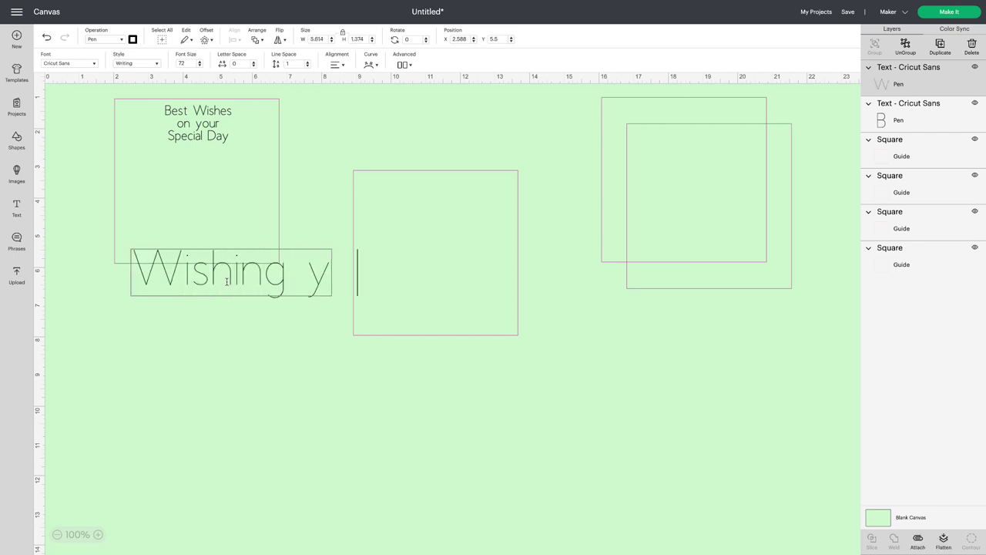
pyautogui.write('ou')
pyautogui.press('Return')
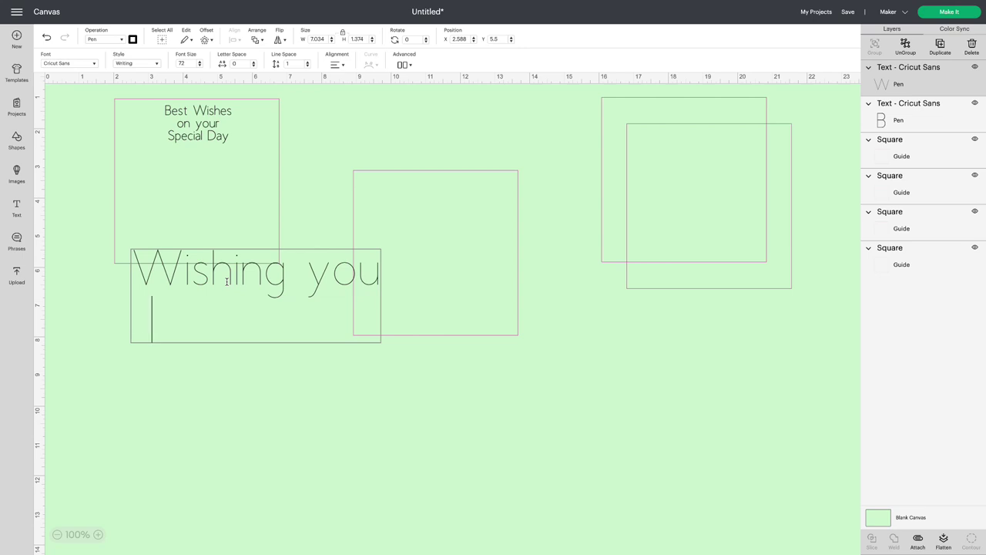
pyautogui.write('a wonderful')
pyautogui.press('Return')
pyautogui.write('B')
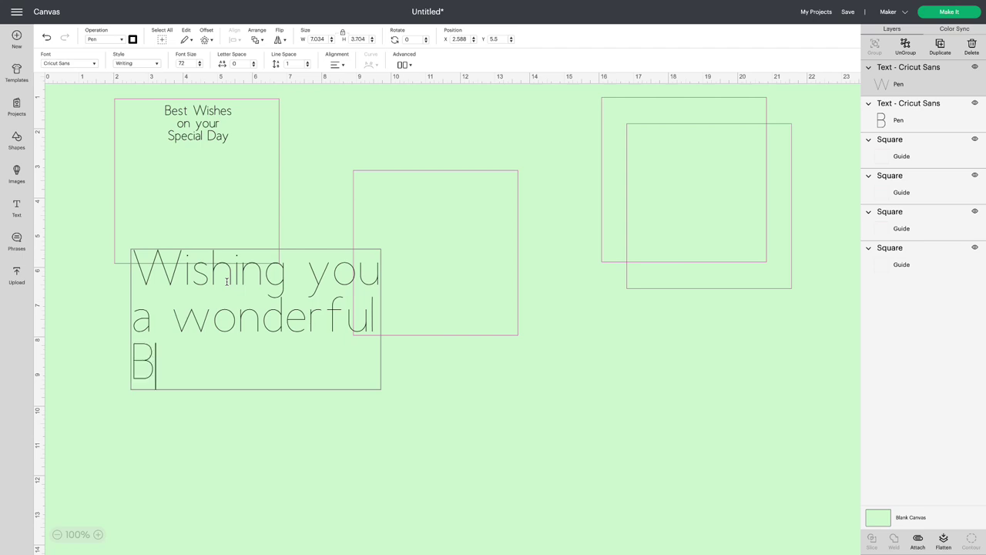
pyautogui.write('irthday')
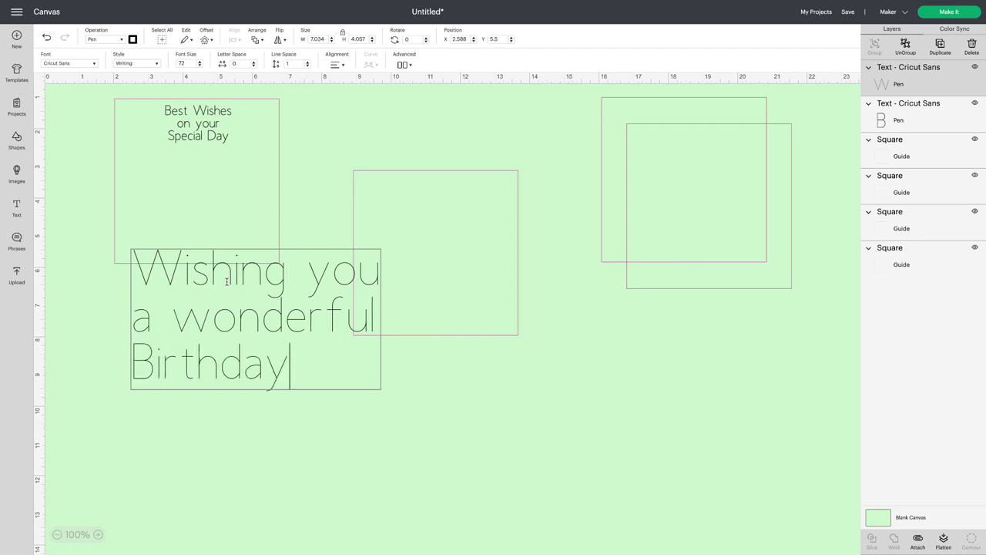
# Center the message's lines, shrink it, and place it in the middle square.
pyautogui.click(336, 65)
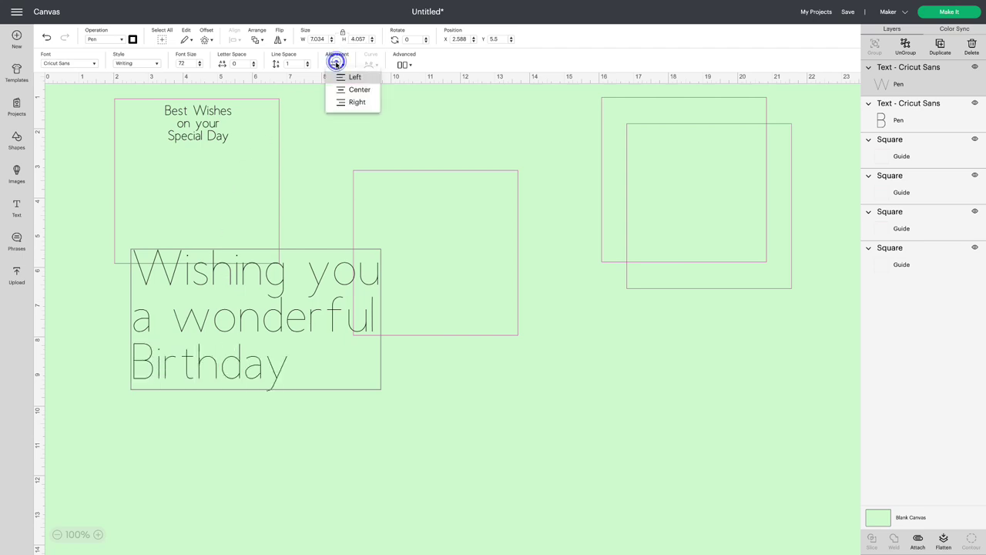
pyautogui.click(361, 90)
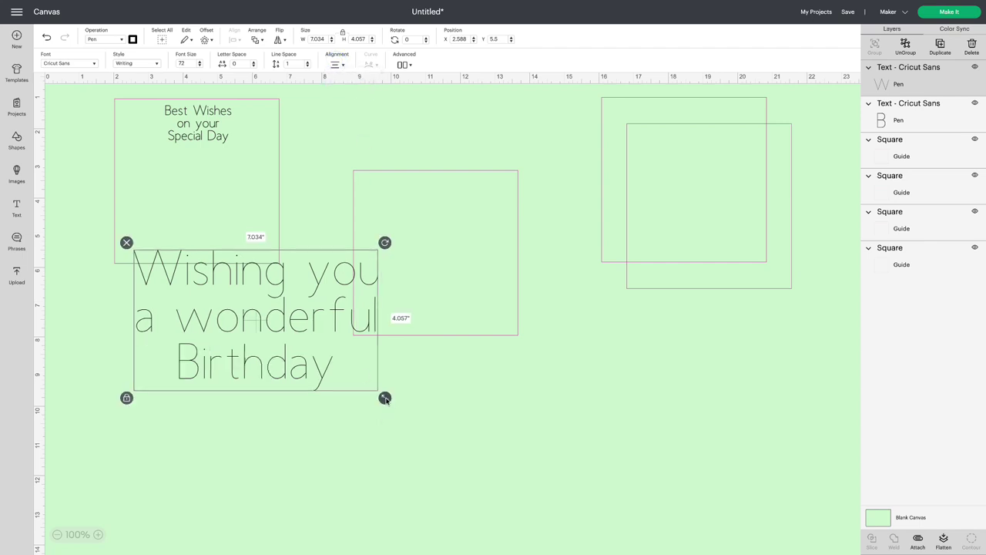
pyautogui.moveTo(385, 398); pyautogui.dragTo(228, 307)
pyautogui.moveTo(175, 275); pyautogui.dragTo(436, 251)
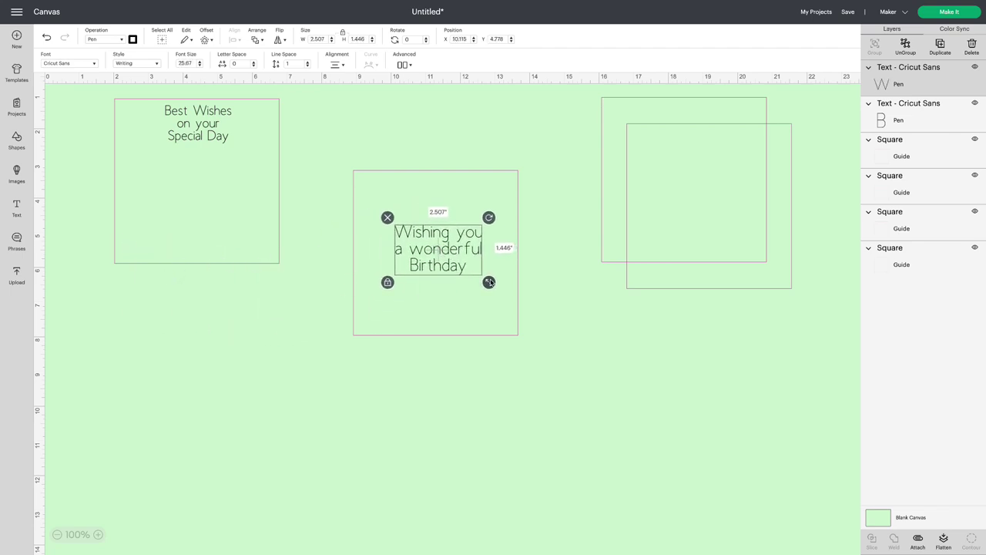
pyautogui.moveTo(489, 282); pyautogui.dragTo(444, 254)
# Move that card beside the first card and drag a spare square below them.
pyautogui.click(555, 426)
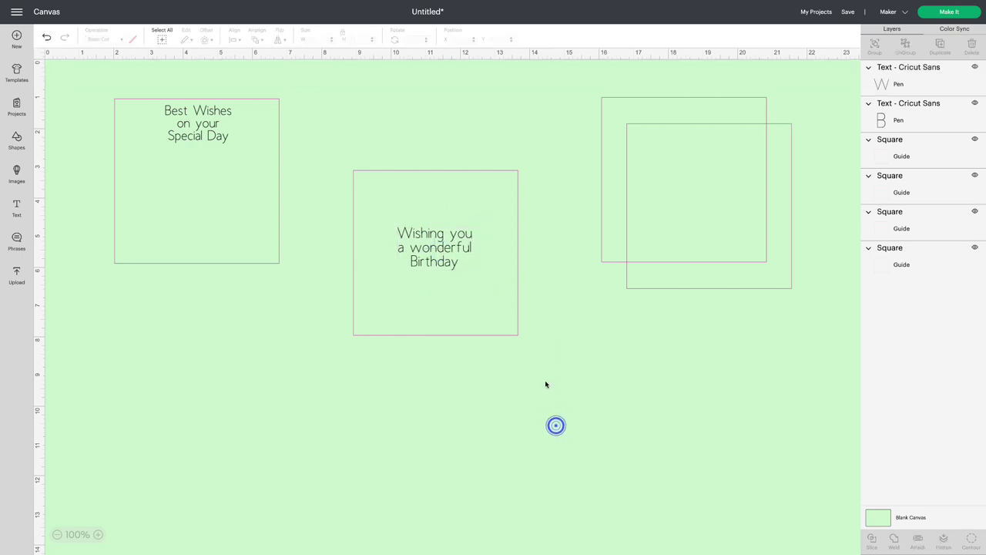
pyautogui.moveTo(315, 113); pyautogui.dragTo(578, 380)
pyautogui.moveTo(471, 293); pyautogui.dragTo(417, 222)
pyautogui.click(605, 419)
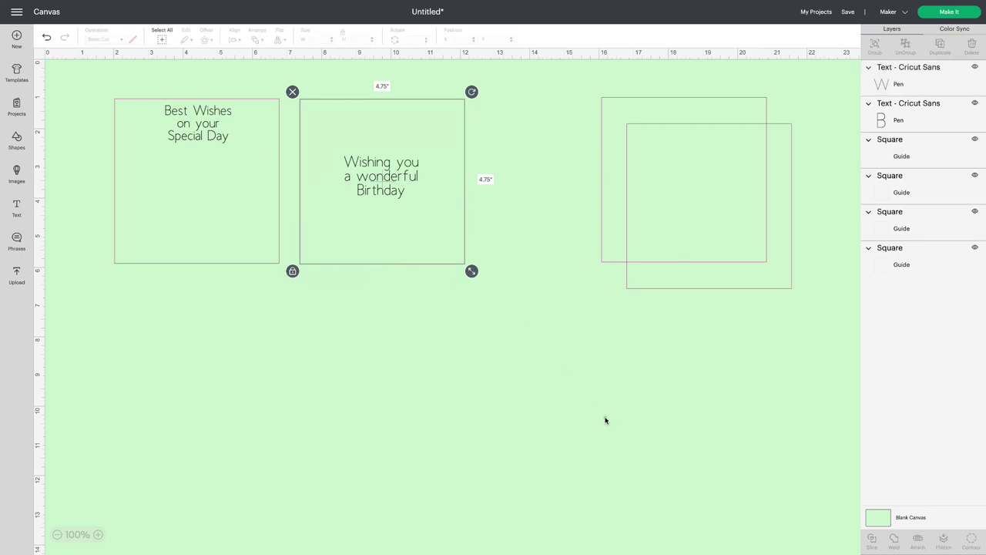
pyautogui.moveTo(724, 244); pyautogui.dragTo(339, 445)
# Search Phrases for birthday, filter to Draw Only, and add the Best wishes for a fabulous BIRTHDAY phrase.
pyautogui.click(16, 239)
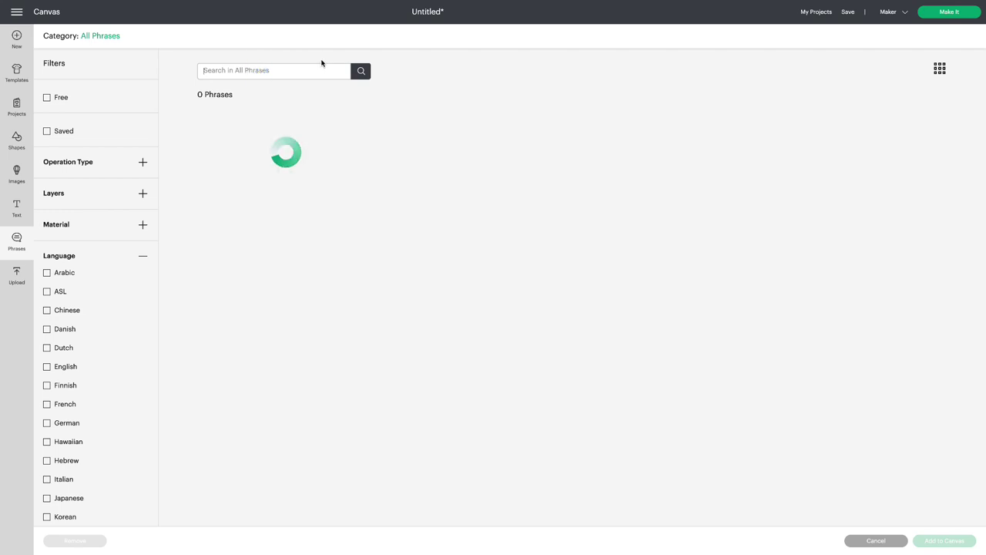
pyautogui.write('birthday')
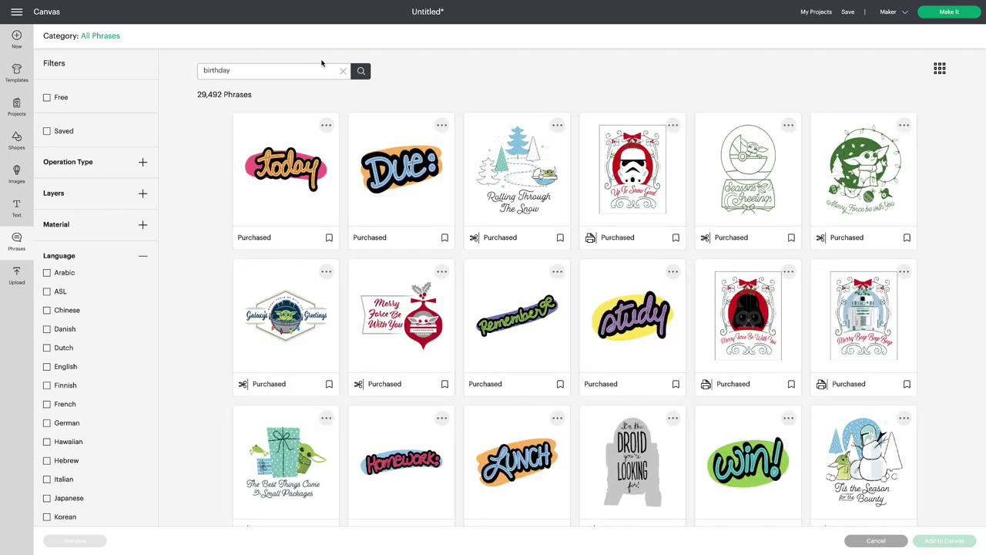
pyautogui.press('Return')
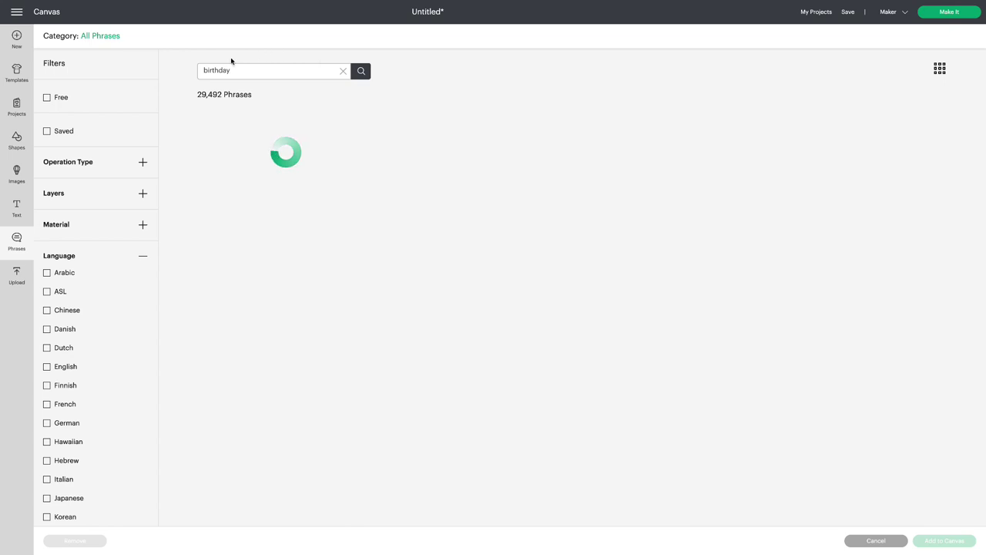
pyautogui.tripleClick(78, 159)
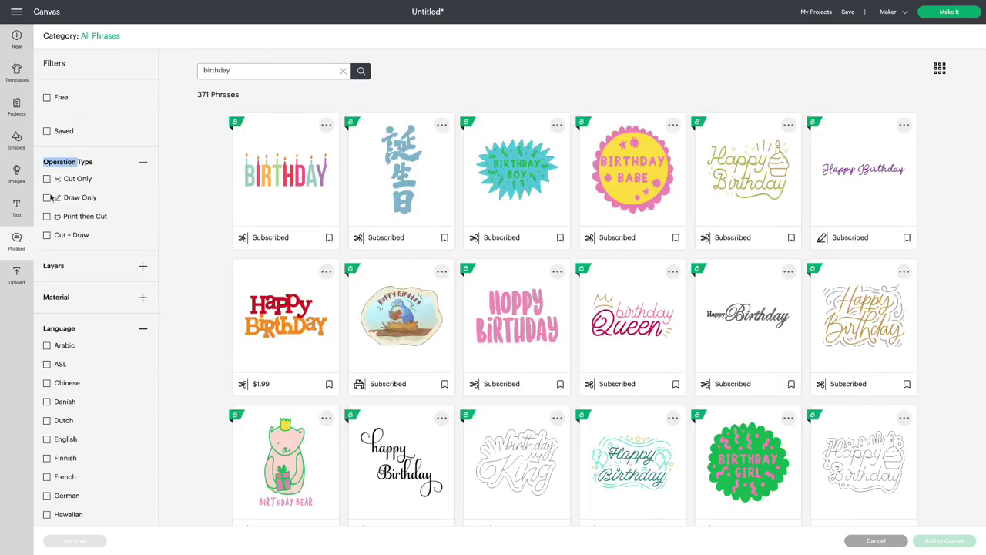
pyautogui.click(47, 198)
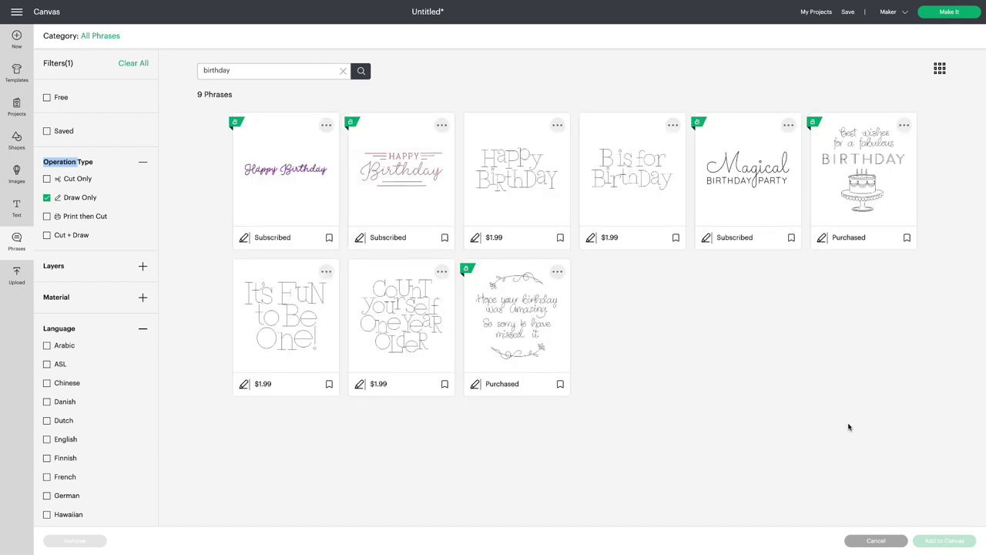
pyautogui.click(892, 179)
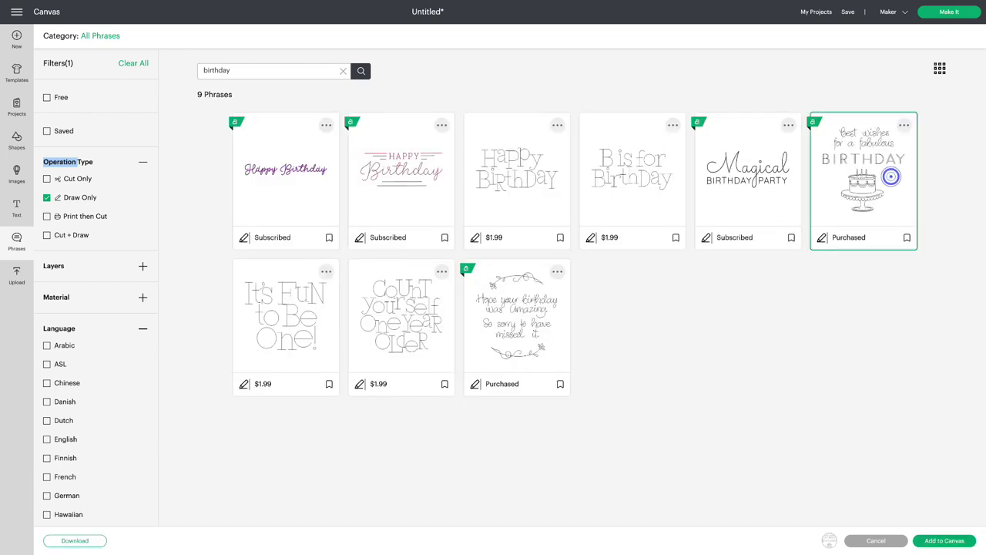
pyautogui.click(958, 541)
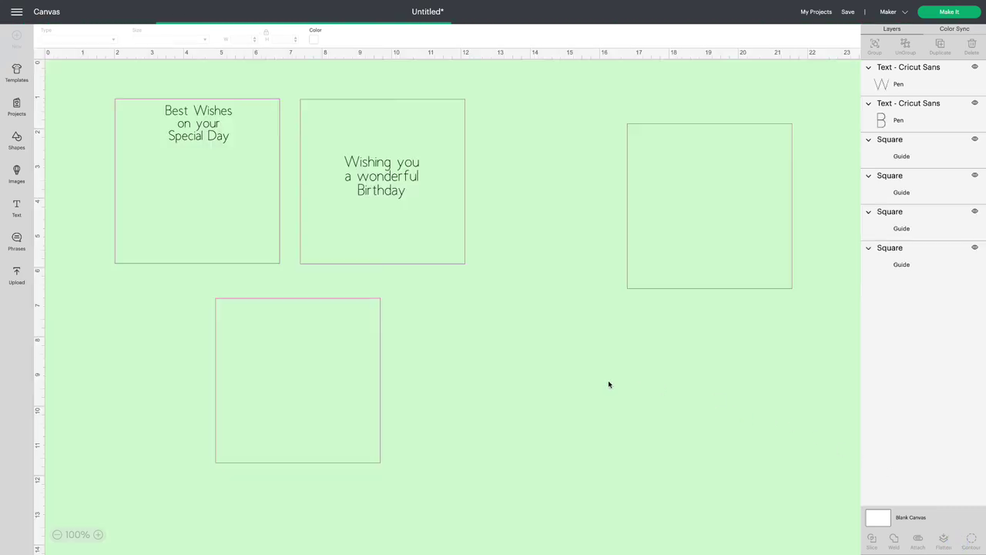
# Shrink the cake phrase and place it in the lower guide square.
pyautogui.moveTo(253, 258); pyautogui.dragTo(128, 141)
pyautogui.moveTo(91, 114); pyautogui.dragTo(303, 426)
pyautogui.click(458, 448)
pyautogui.click(439, 441)
# Move that card under the first card and the last square under the second.
pyautogui.moveTo(181, 480); pyautogui.dragTo(436, 319)
pyautogui.moveTo(349, 354); pyautogui.dragTo(253, 337)
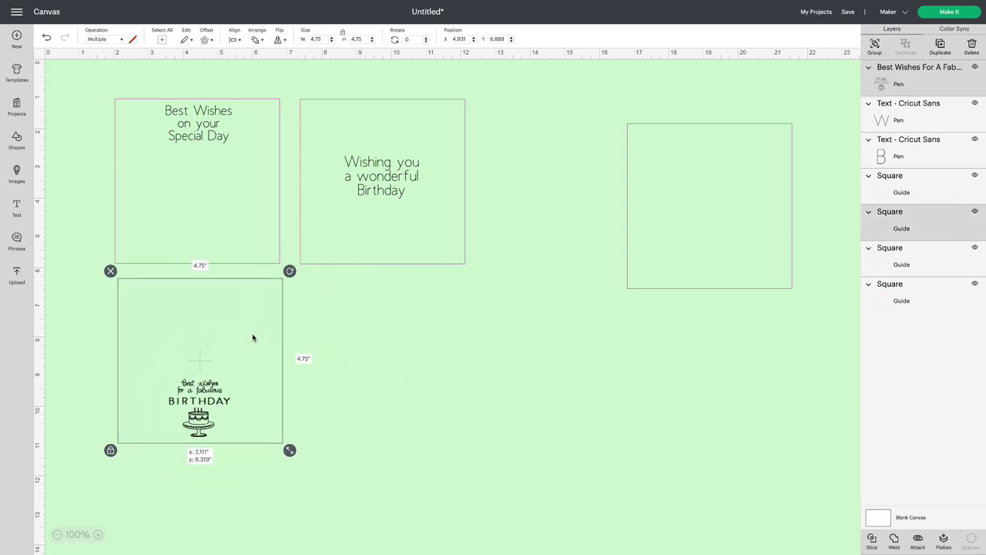
pyautogui.click(613, 343)
pyautogui.moveTo(703, 199); pyautogui.dragTo(383, 357)
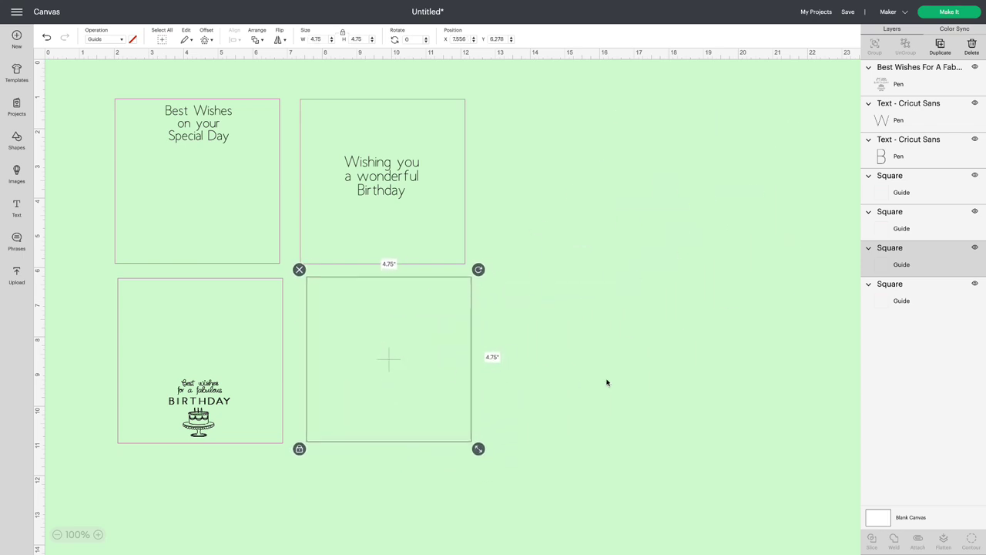
# Reopen Phrases, browse the birthday results, and filter them to the nine Draw Only designs.
pyautogui.click(17, 238)
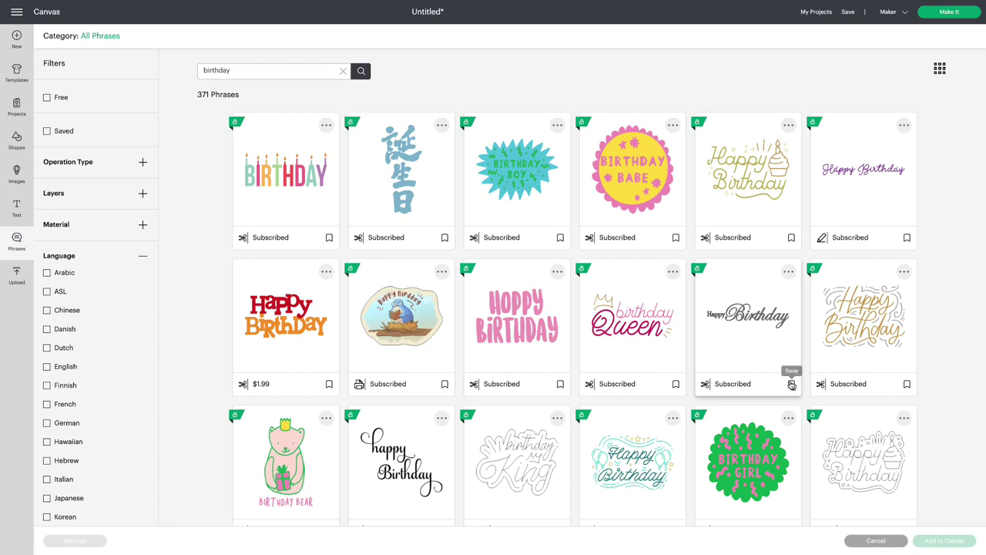
pyautogui.scroll(-6, 758, 379)
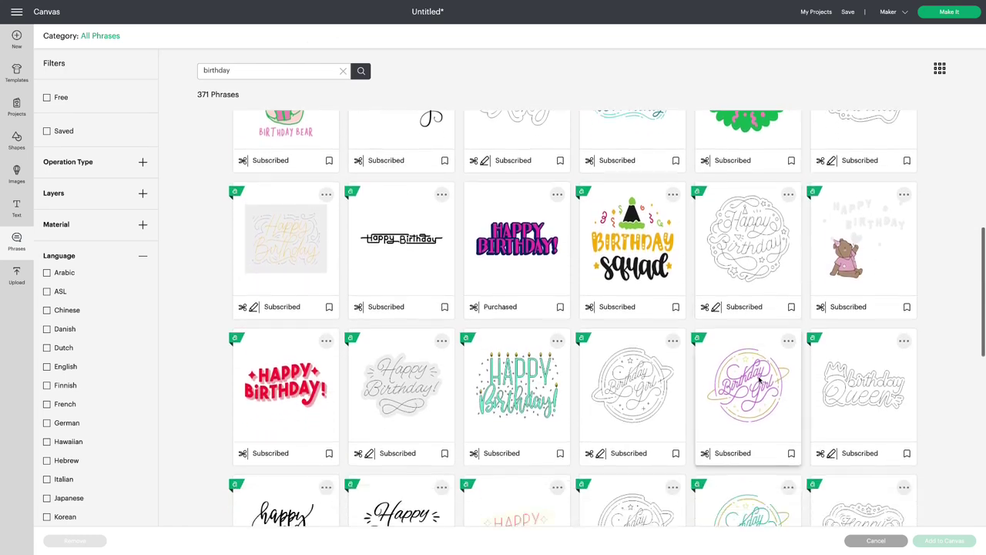
pyautogui.scroll(-7, 758, 380)
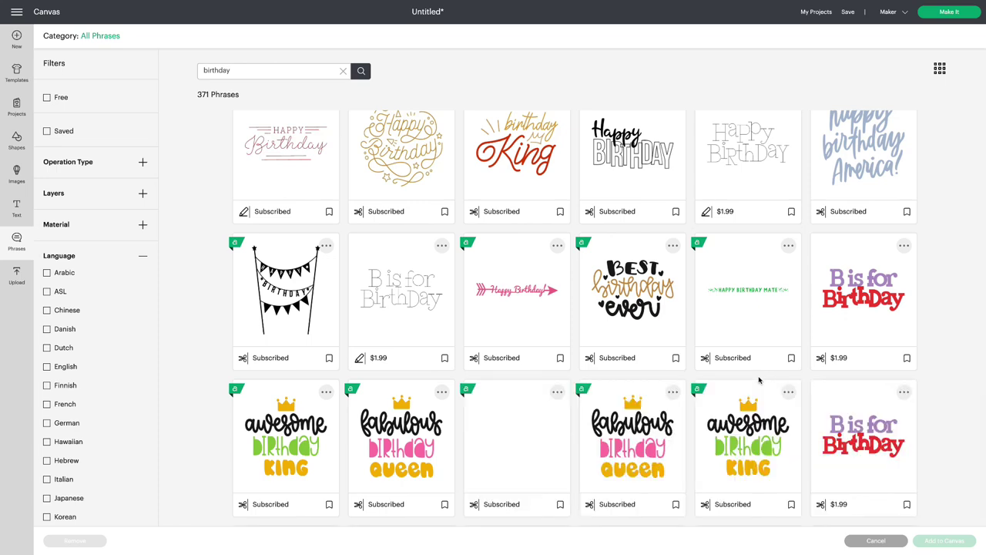
pyautogui.scroll(-1, 758, 380)
pyautogui.scroll(-5, 759, 380)
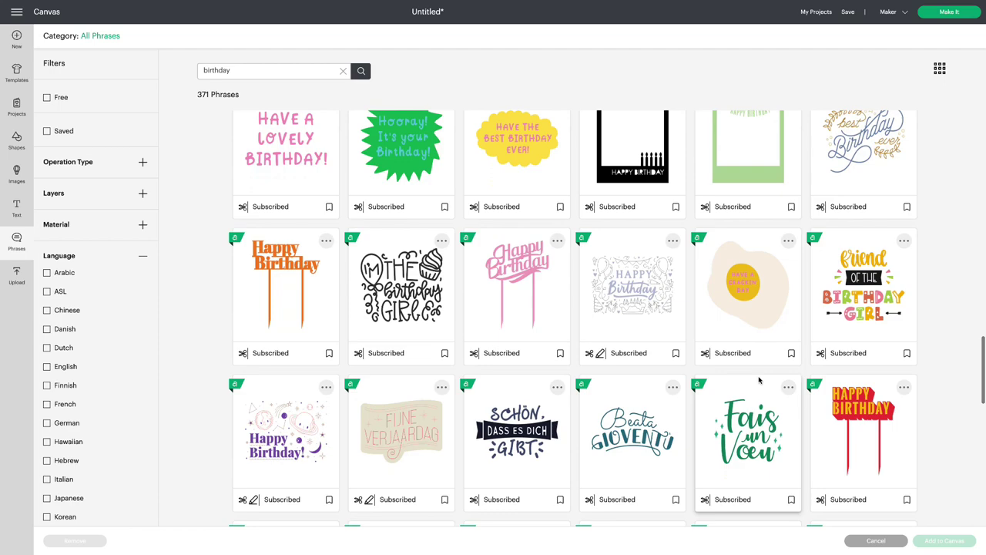
pyautogui.scroll(10, 758, 380)
pyautogui.scroll(8, 759, 380)
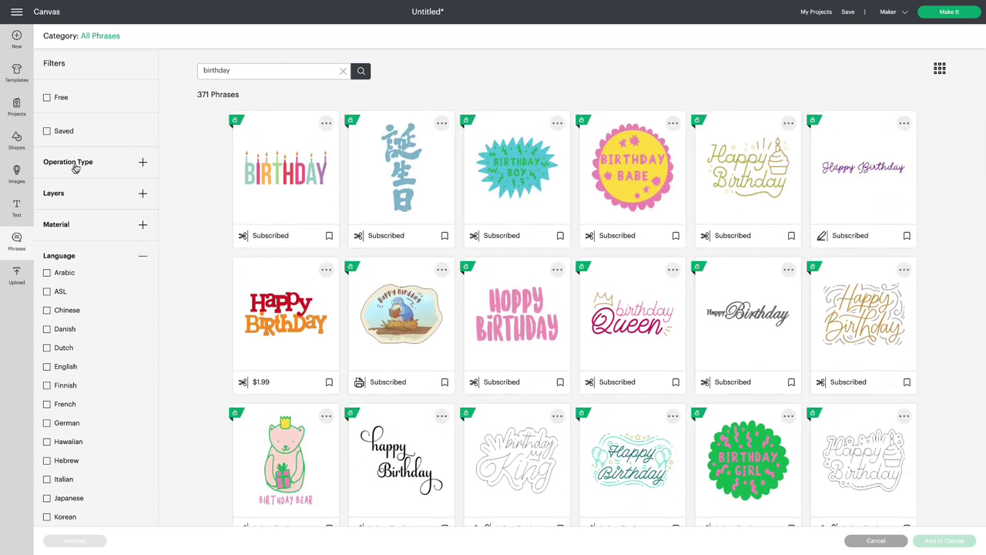
pyautogui.click(75, 164)
pyautogui.click(47, 198)
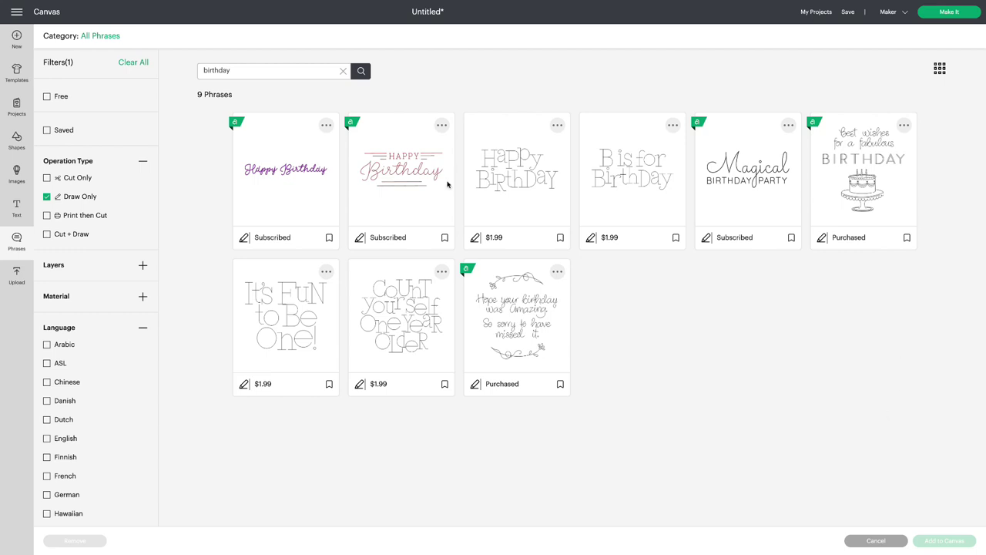
# Search Images for birthday and filter the results to Draw Only.
pyautogui.click(16, 175)
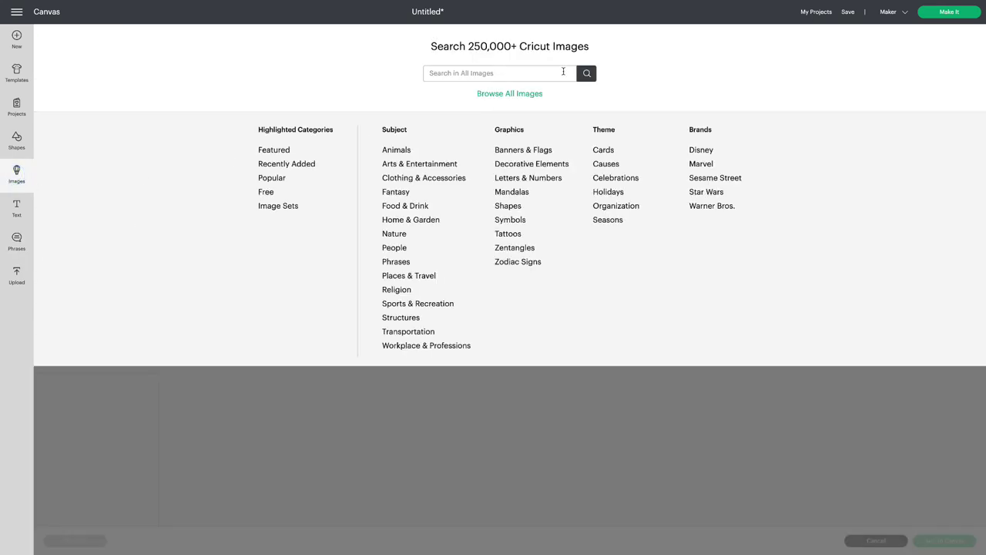
pyautogui.click(541, 74)
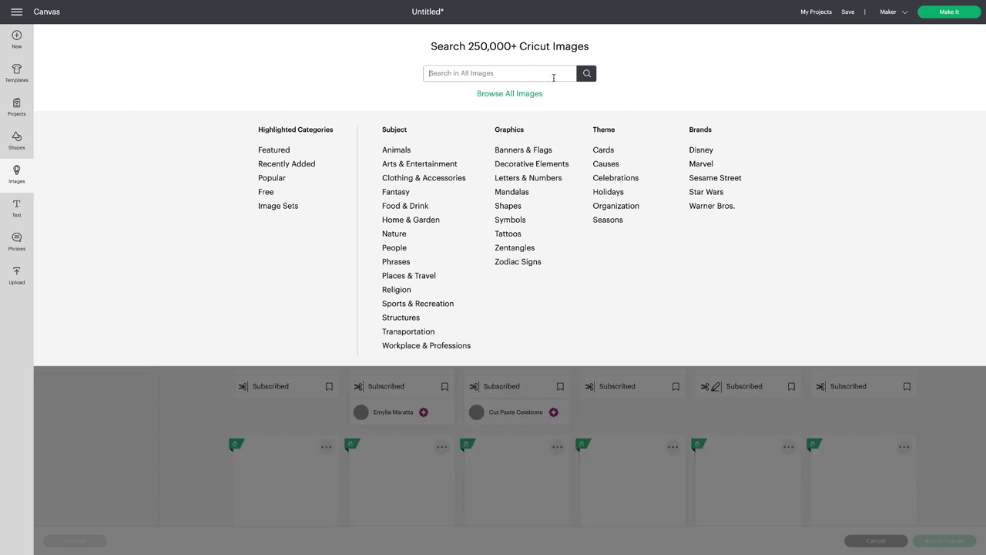
pyautogui.write('birthday')
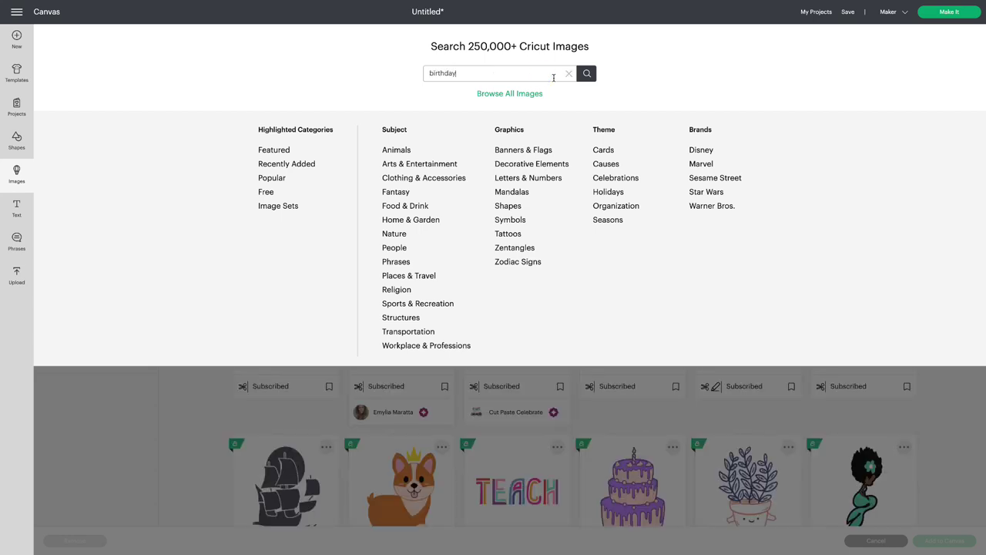
pyautogui.press('Return')
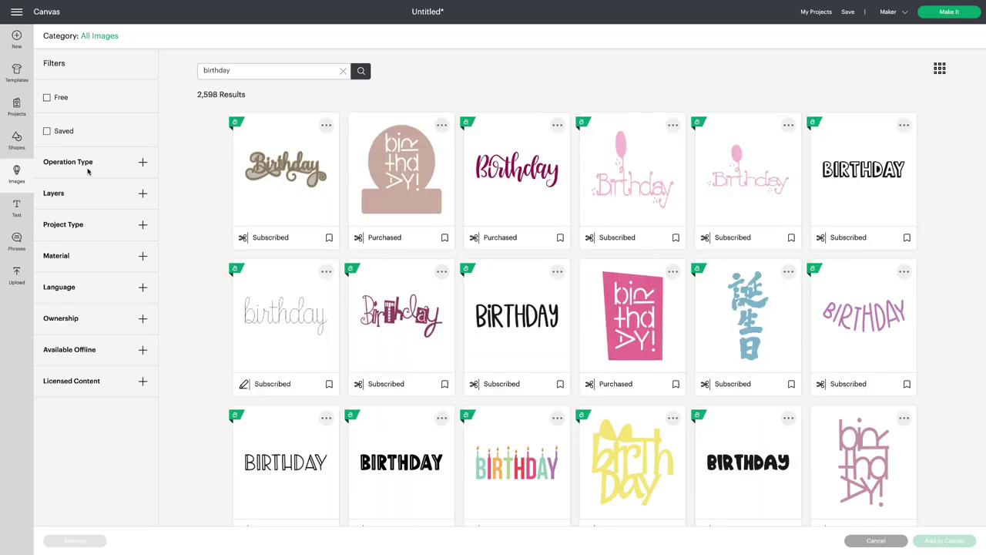
pyautogui.click(90, 162)
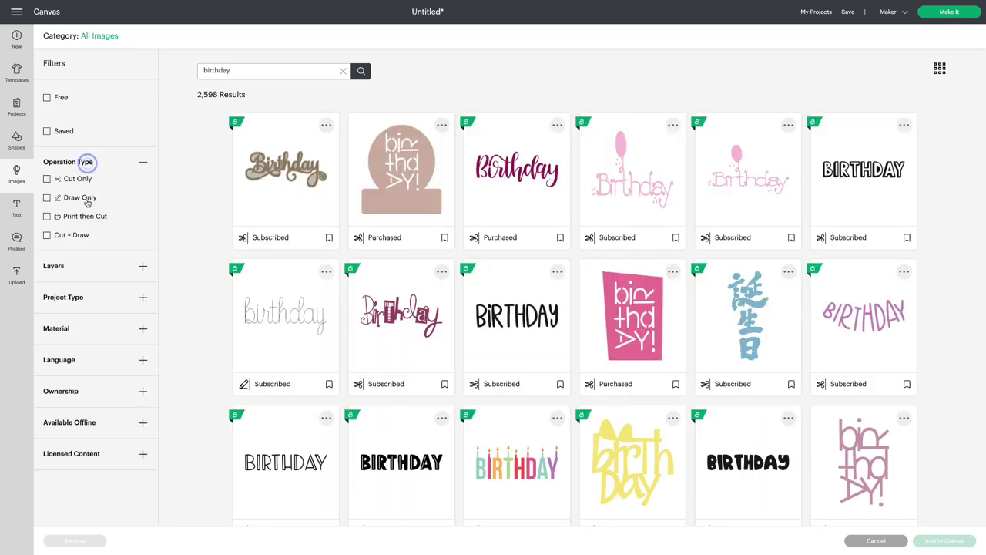
pyautogui.click(83, 197)
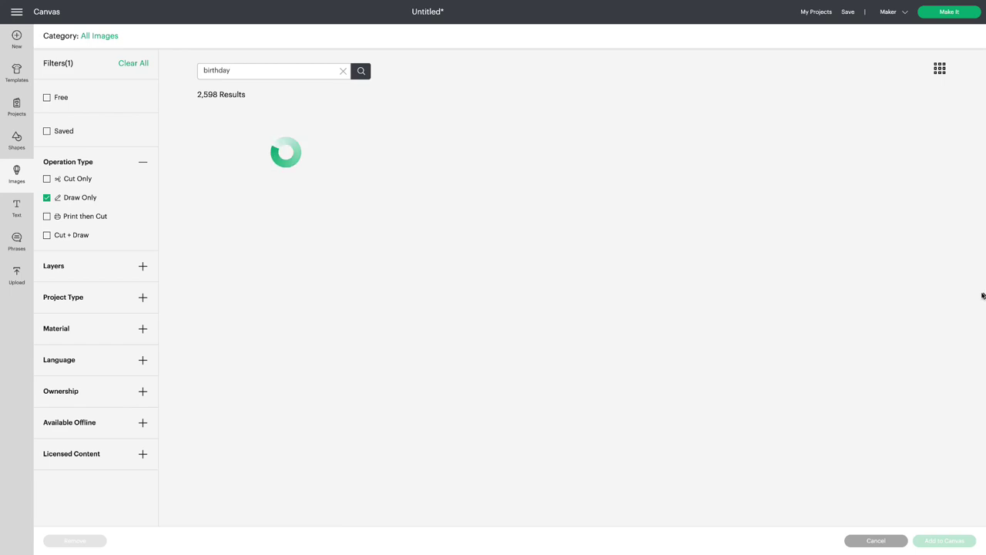
# Add the 'a little BIRTHDAY love' image to the canvas.
pyautogui.scroll(-4, 900, 306)
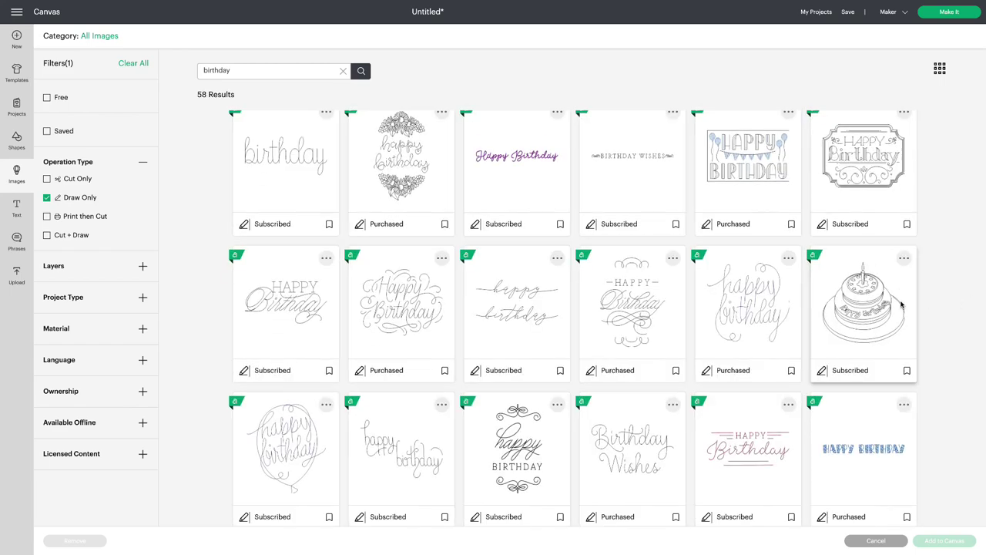
pyautogui.scroll(-4, 900, 305)
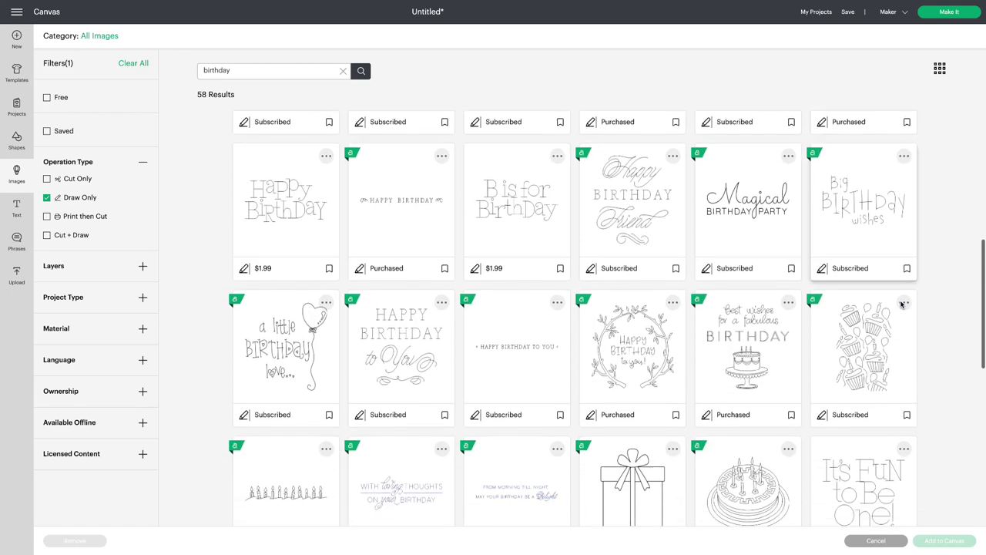
pyautogui.scroll(-4, 902, 306)
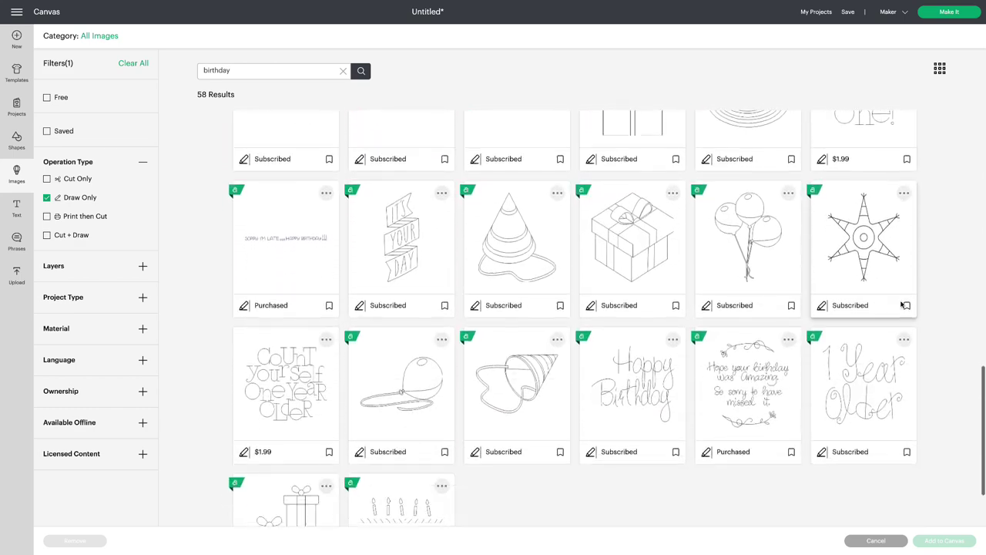
pyautogui.scroll(4, 901, 306)
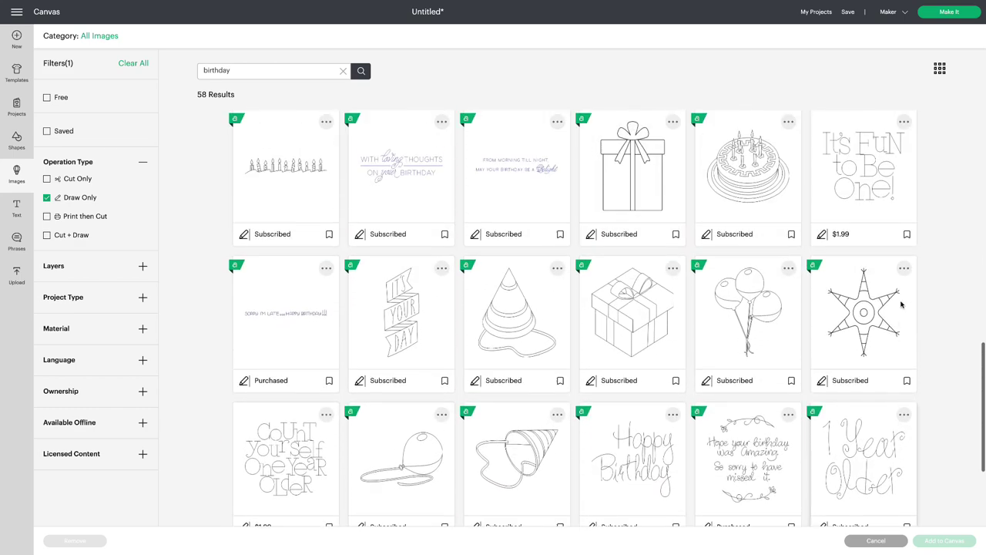
pyautogui.scroll(1, 901, 305)
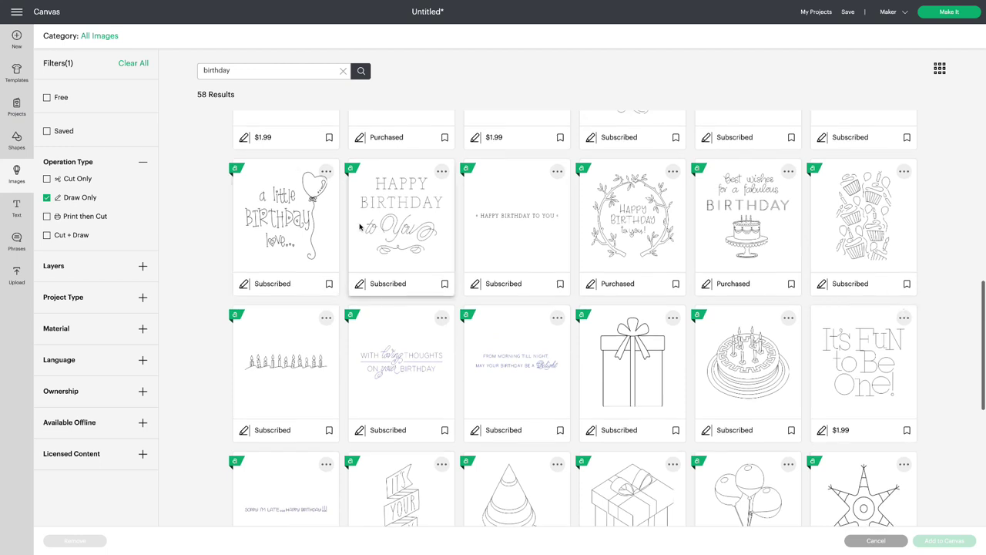
pyautogui.click(300, 220)
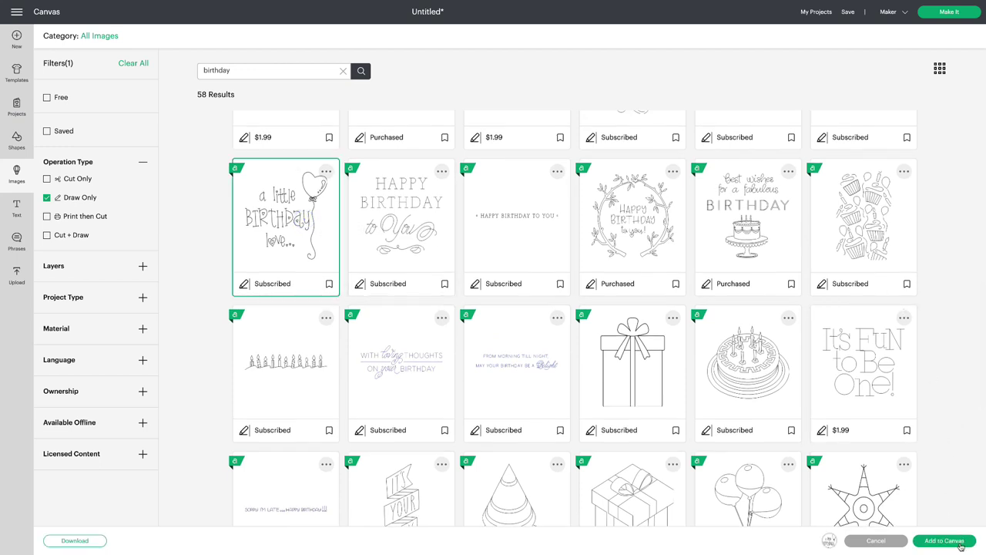
pyautogui.click(959, 541)
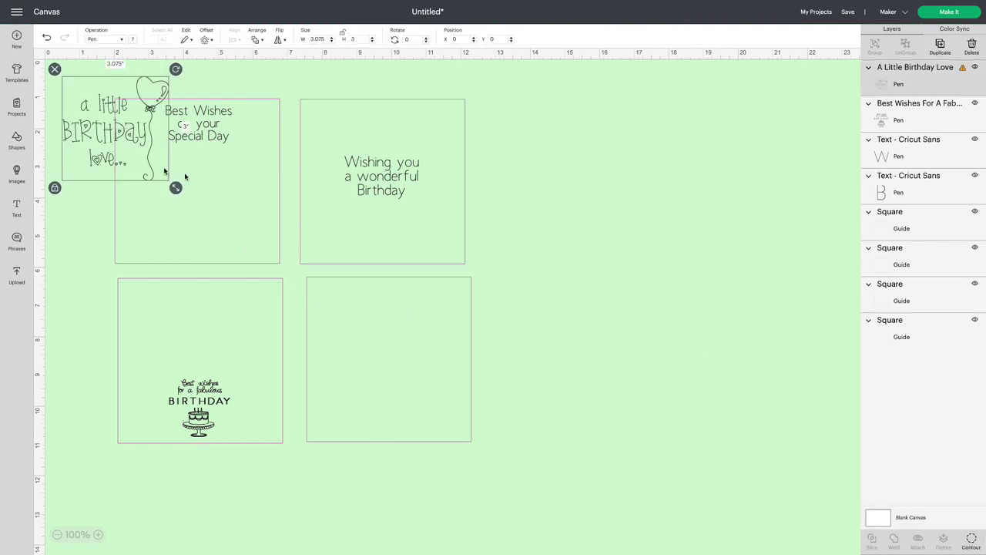
# Move the balloon image into the bottom-right square and shrink it to about 2.58 by 2.51 inches.
pyautogui.moveTo(85, 143); pyautogui.dragTo(366, 371)
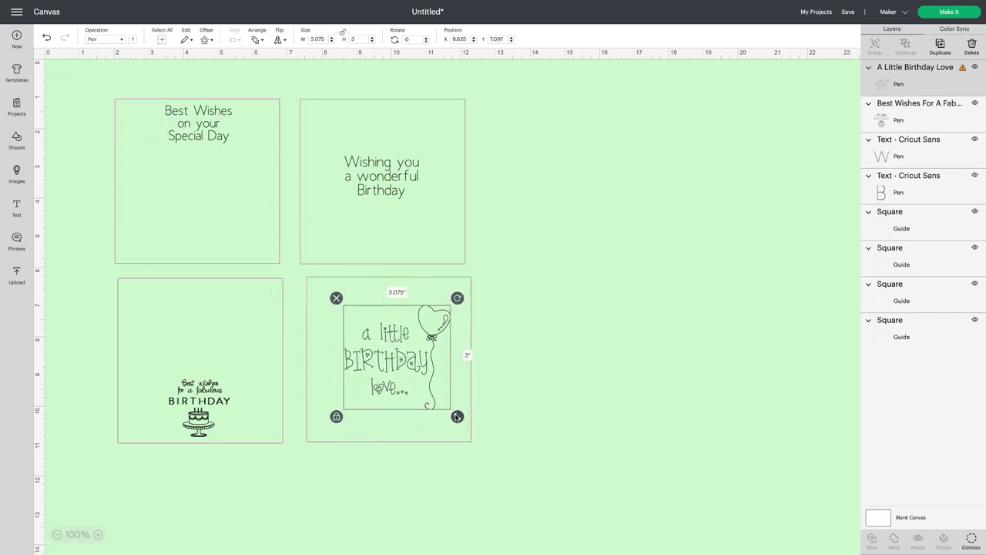
pyautogui.moveTo(456, 416); pyautogui.dragTo(439, 399)
pyautogui.moveTo(383, 358); pyautogui.dragTo(385, 369)
# Select the balloon, Best Wishes, Wishing you and cake greeting layers and set their pen to Black.
pyautogui.click(559, 387)
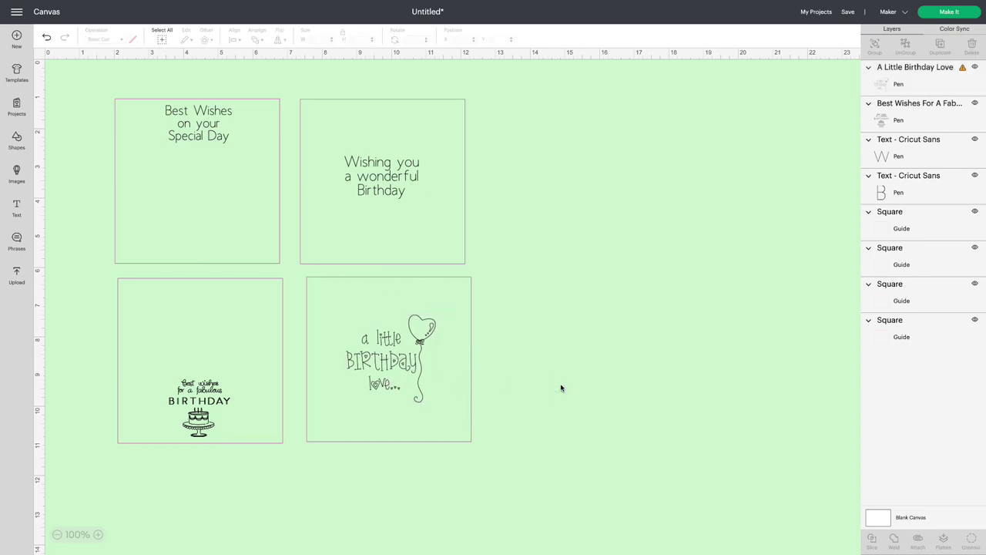
pyautogui.click(962, 70)
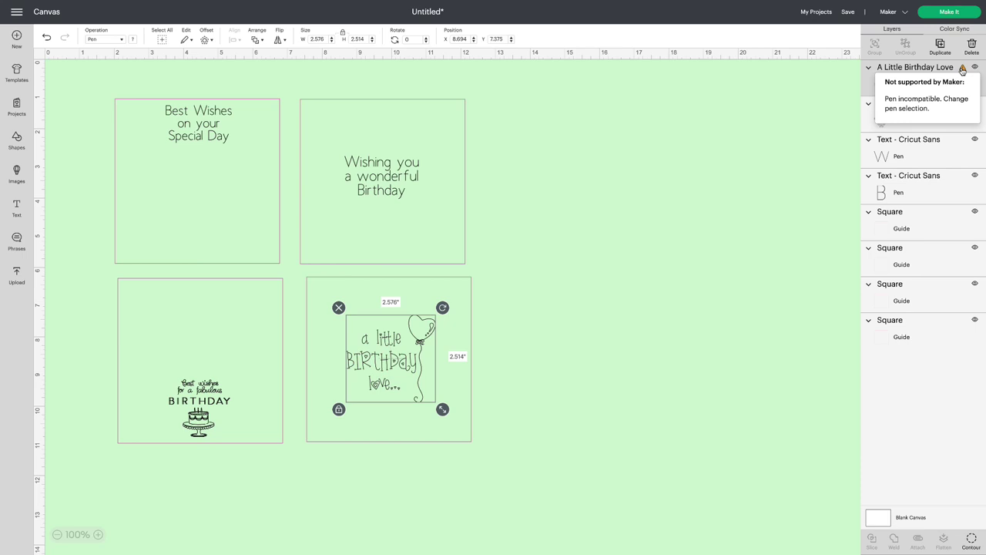
pyautogui.click(947, 194)
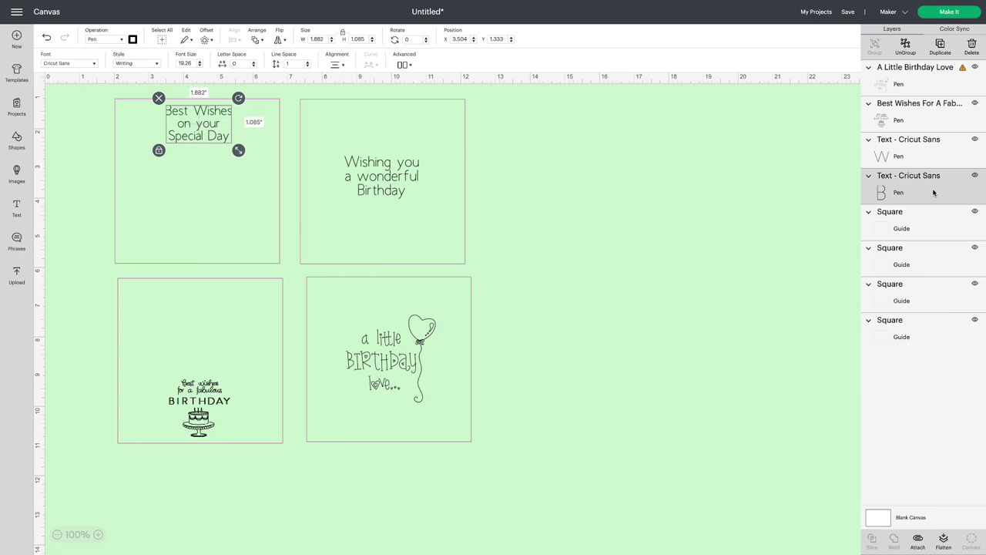
pyautogui.keyDown('shift'); pyautogui.click(927, 157); pyautogui.keyUp('shift')
pyautogui.keyDown('shift'); pyautogui.click(926, 114); pyautogui.keyUp('shift')
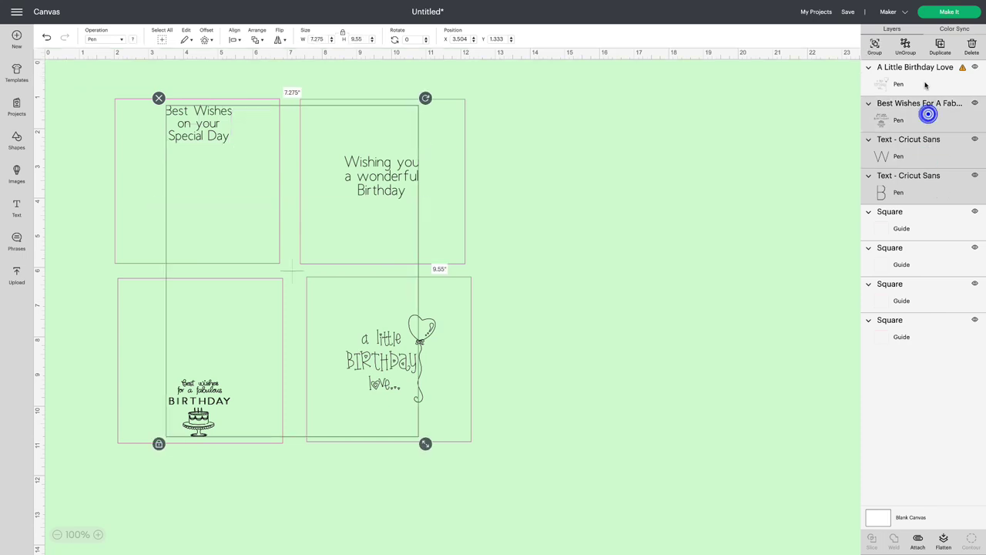
pyautogui.keyDown('shift'); pyautogui.click(925, 81); pyautogui.keyUp('shift')
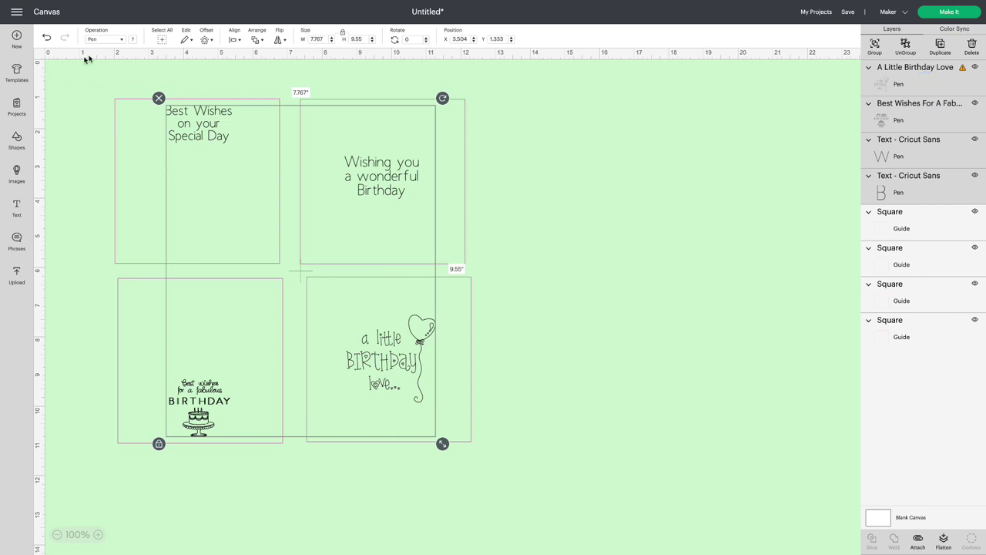
pyautogui.click(135, 40)
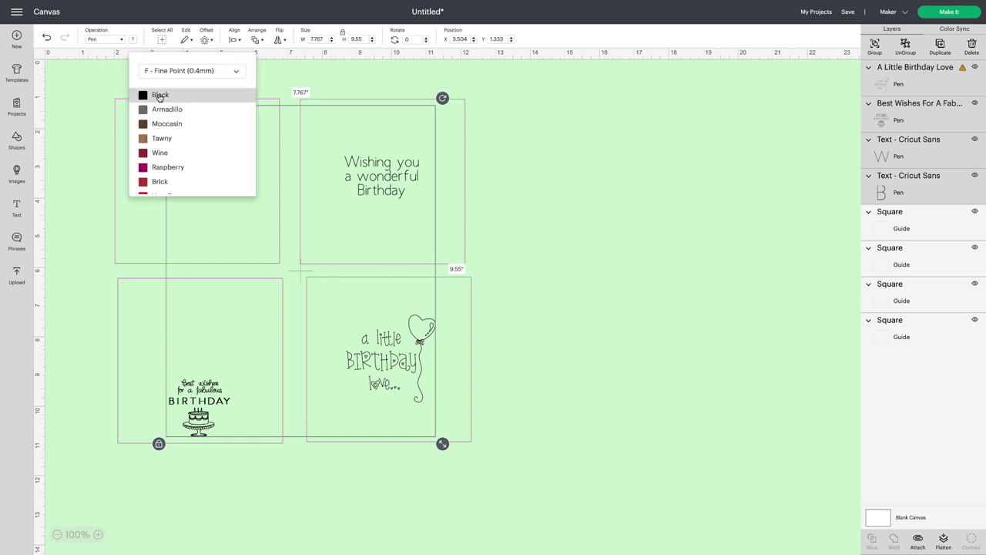
pyautogui.click(159, 94)
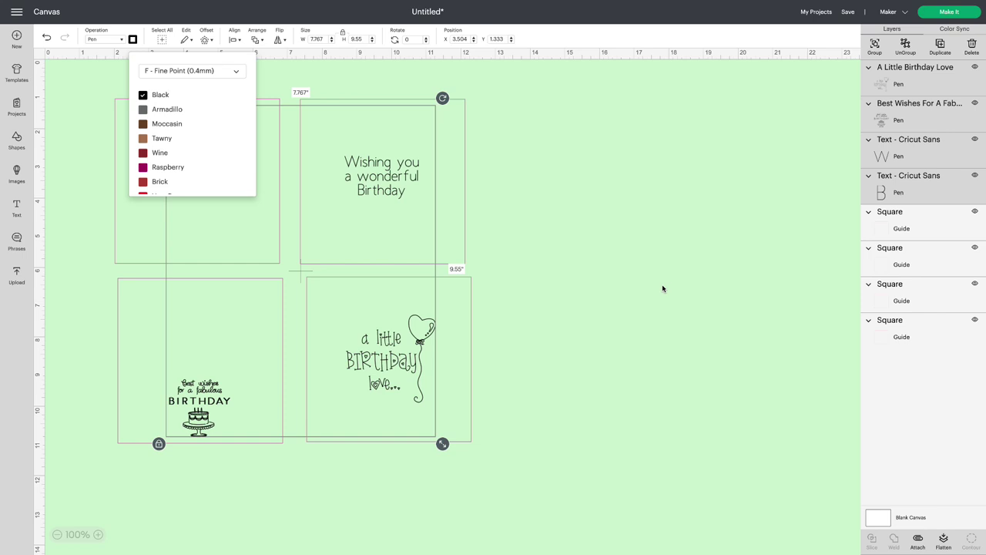
pyautogui.click(663, 288)
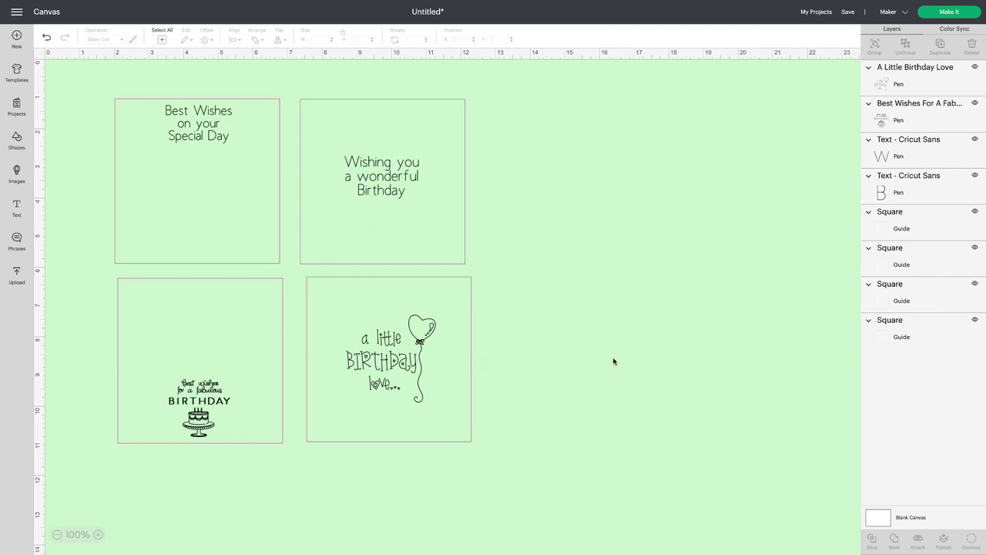
# Lay the designs on the Card Mat using square S40 4.75 in cards.
pyautogui.click(957, 13)
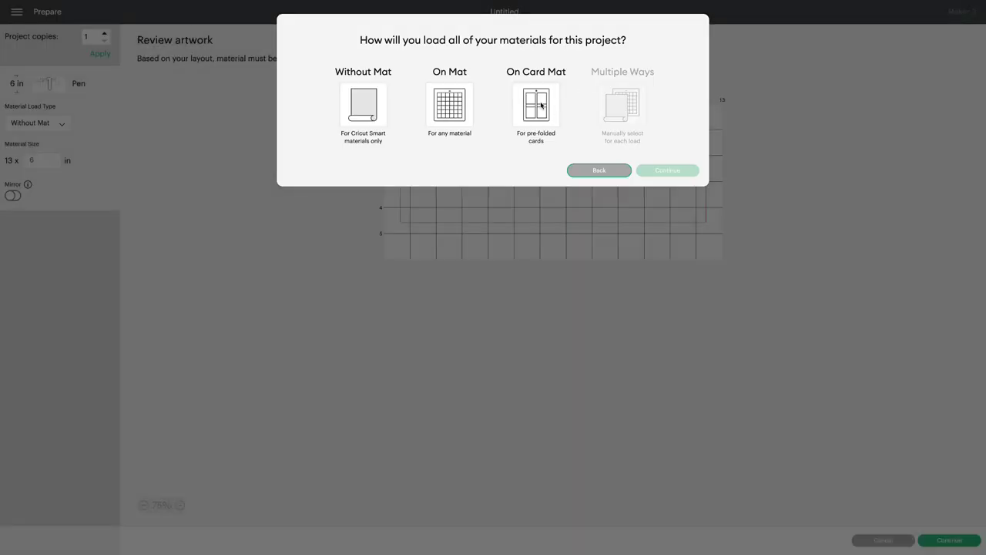
pyautogui.click(542, 106)
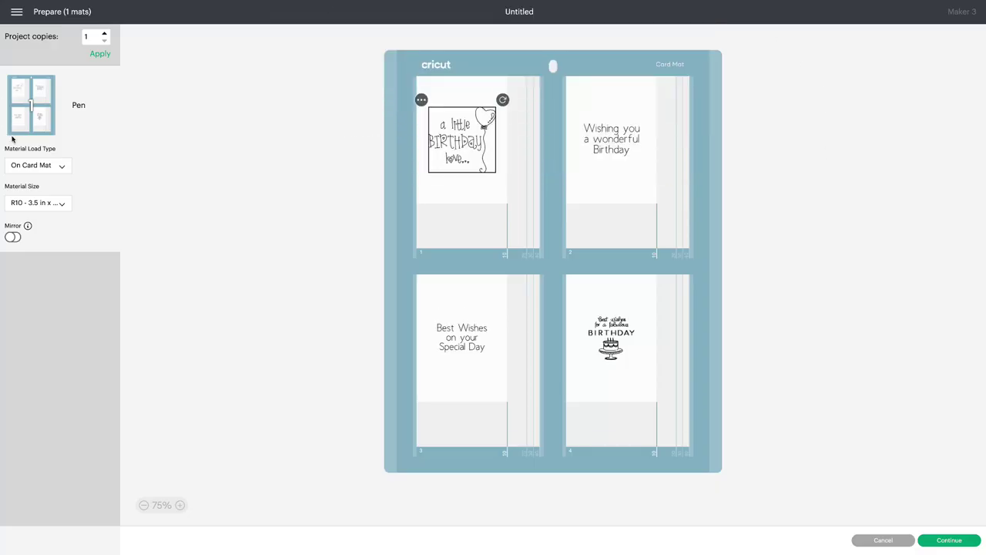
pyautogui.click(47, 203)
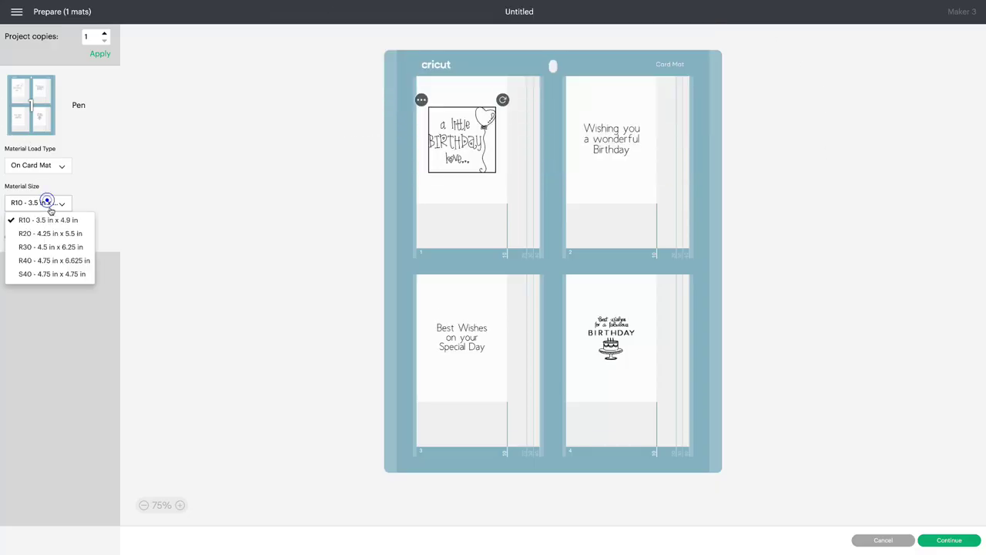
pyautogui.click(67, 275)
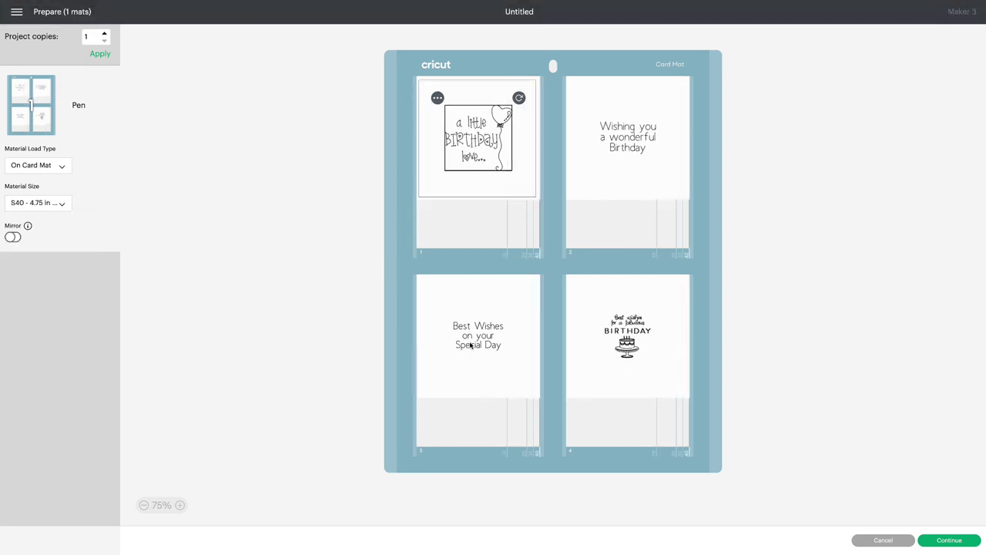
# Move Best Wishes to the top of card 3 and lower the cake greeting on card 4, then continue.
pyautogui.moveTo(470, 346); pyautogui.dragTo(467, 307)
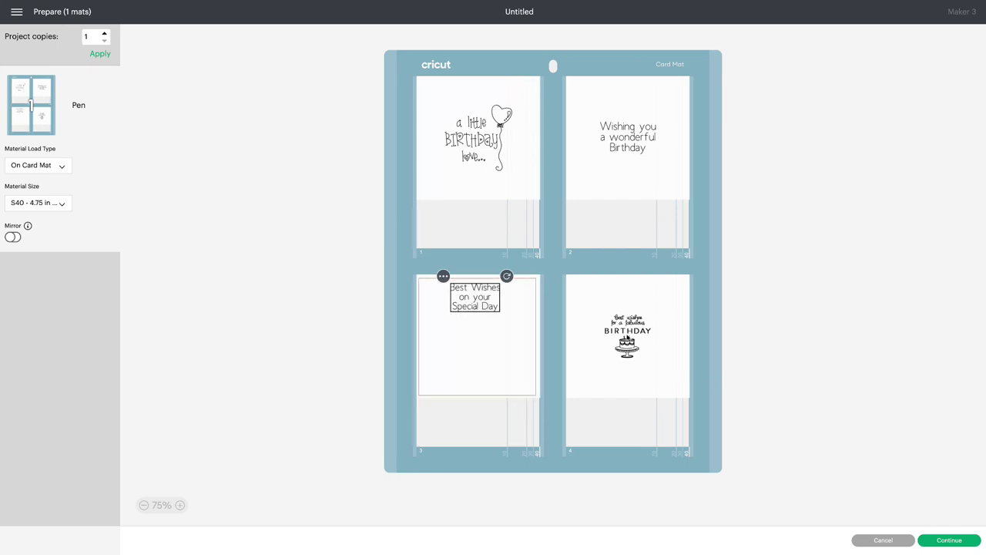
pyautogui.moveTo(627, 334); pyautogui.dragTo(627, 351)
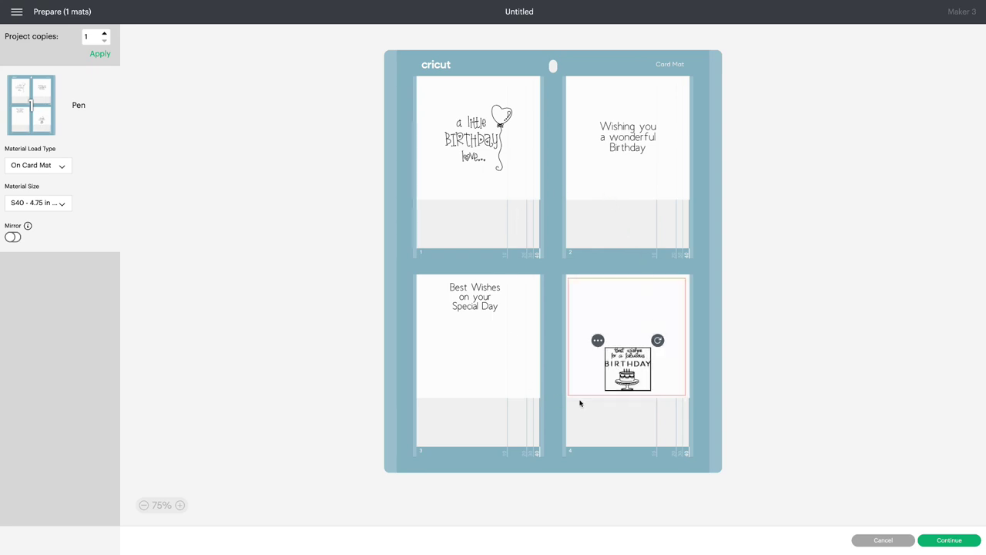
pyautogui.click(943, 541)
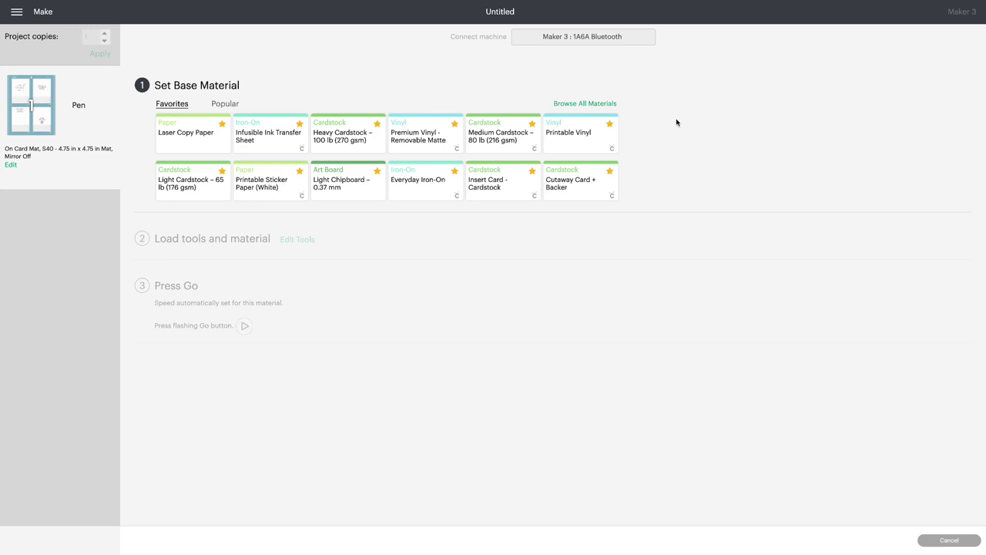
# Choose Insert Card - Cardstock as the base material.
pyautogui.click(492, 184)
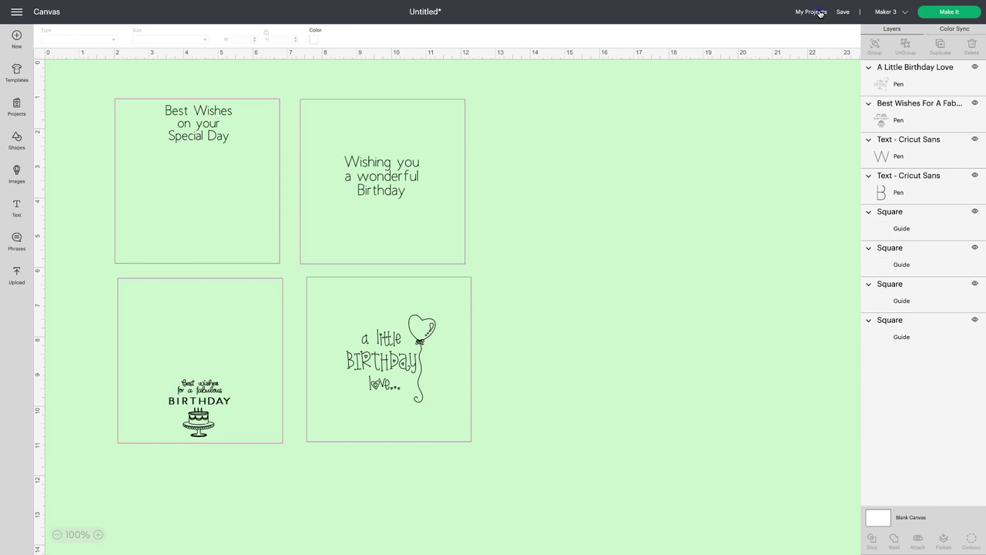
# Show the Insert Cards category under My Projects.
pyautogui.click(820, 13)
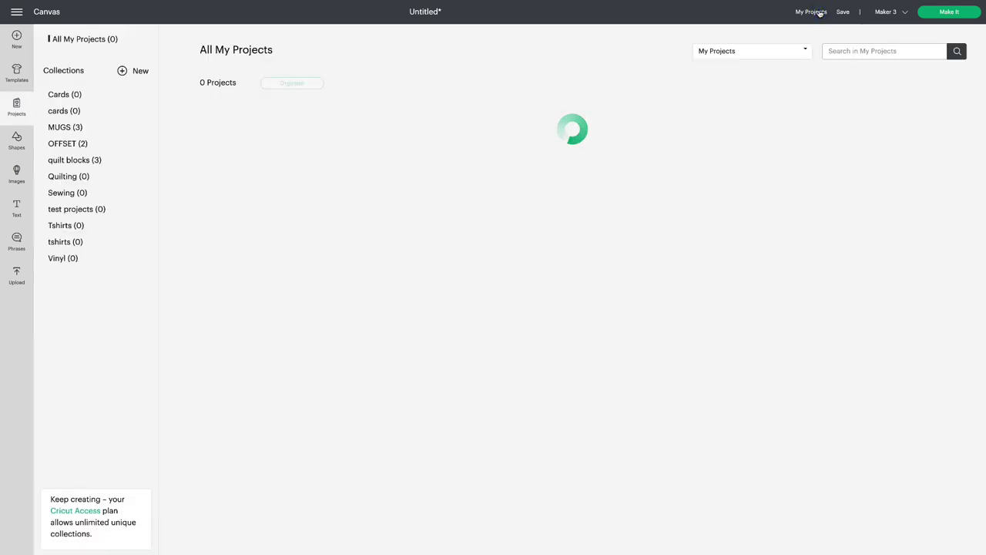
pyautogui.click(745, 53)
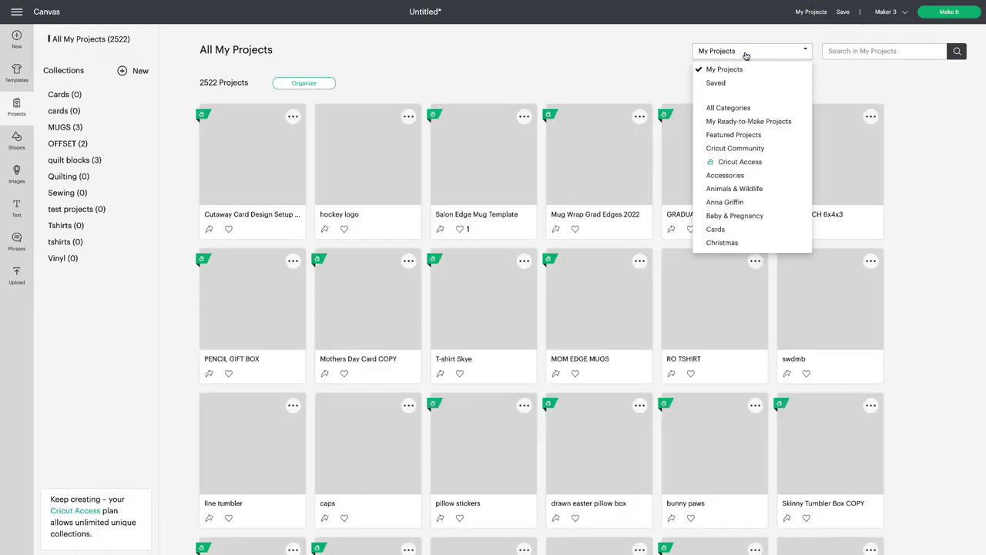
pyautogui.scroll(-4, 775, 191)
pyautogui.scroll(-1, 773, 192)
pyautogui.click(748, 190)
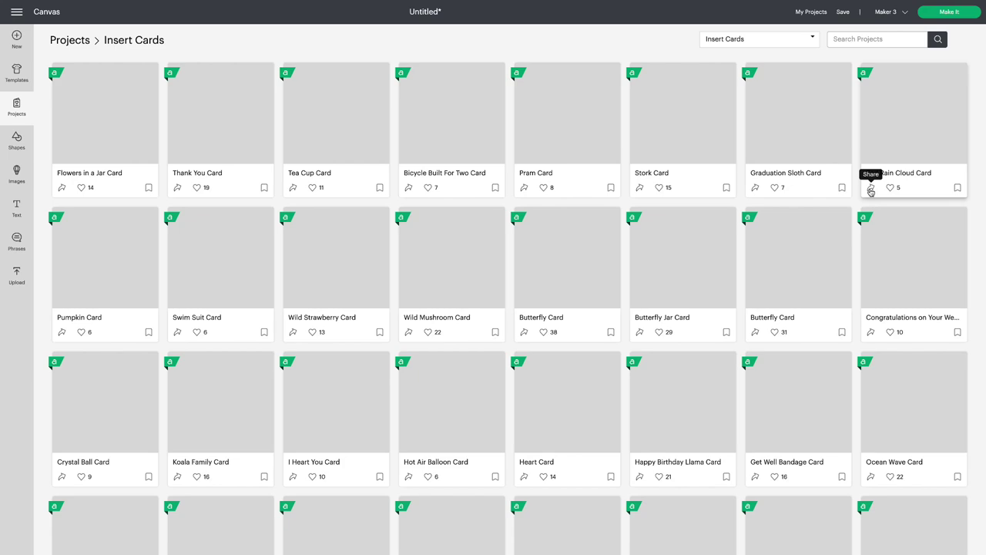
# Search the insert cards for BIRTHDAY and open the Happy Birthday Card project.
pyautogui.scroll(-1, 870, 192)
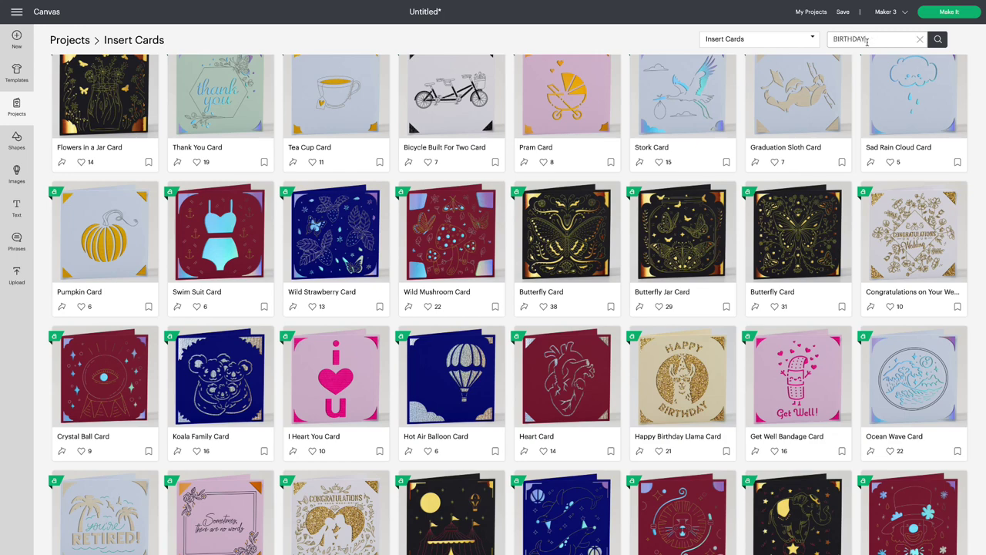
pyautogui.press('Return')
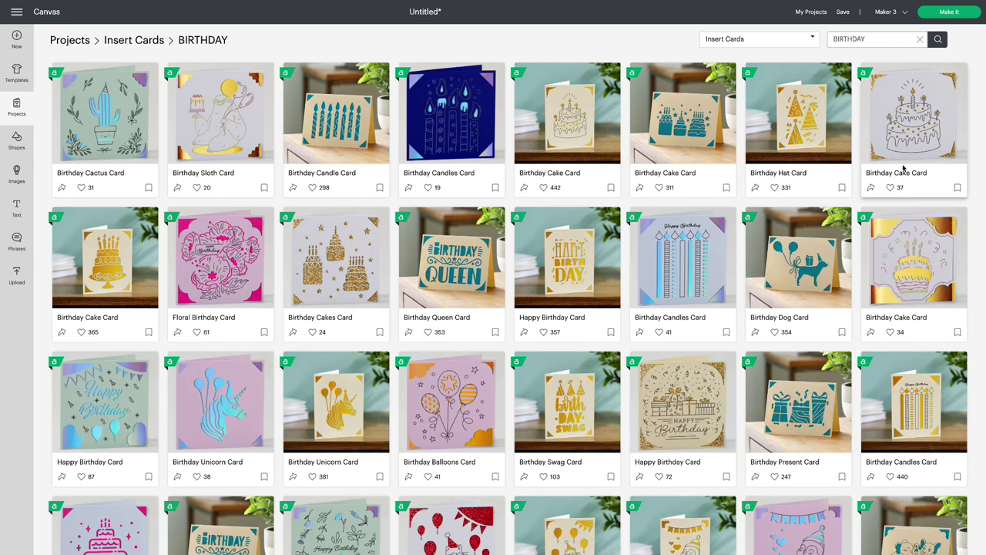
pyautogui.scroll(-2, 846, 166)
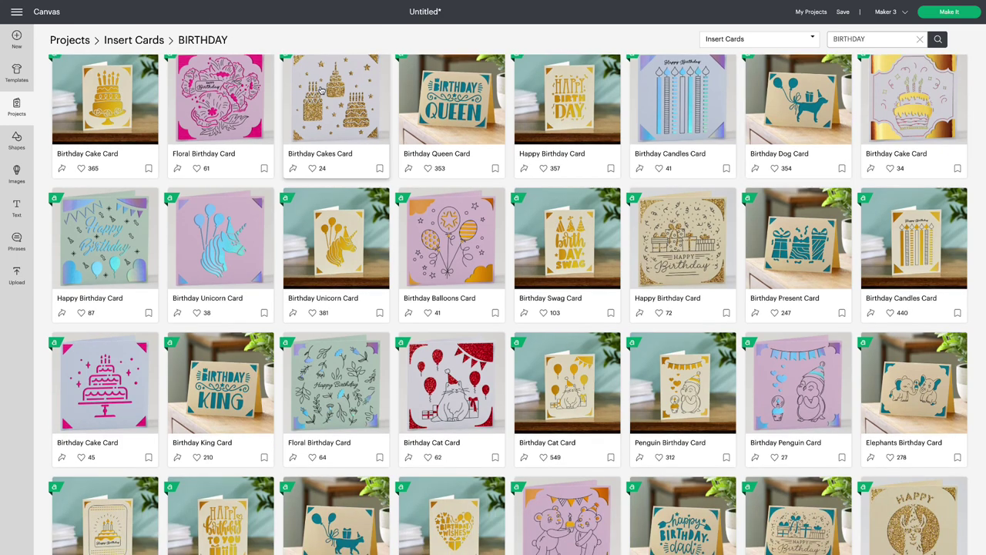
pyautogui.scroll(-3, 330, 93)
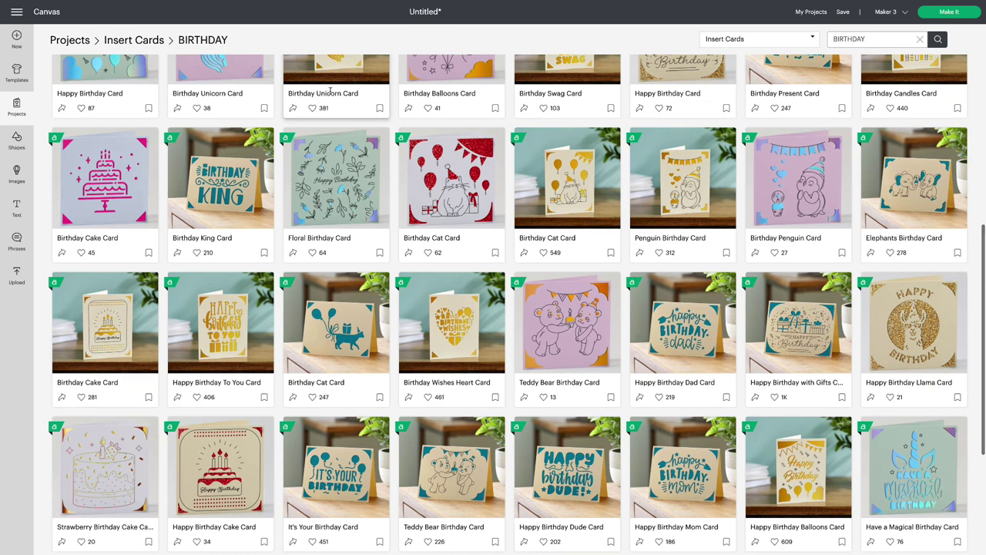
pyautogui.scroll(-1, 330, 91)
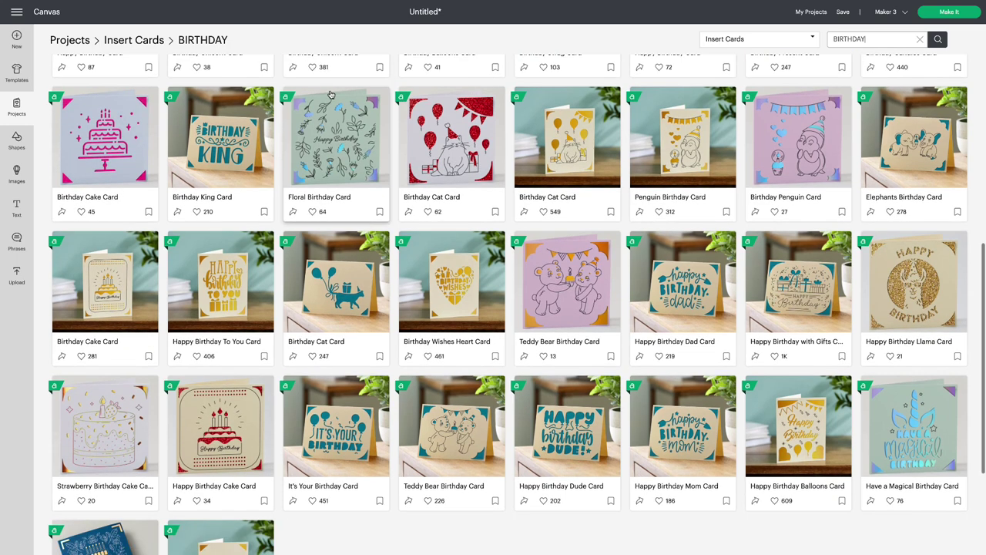
pyautogui.scroll(-2, 331, 93)
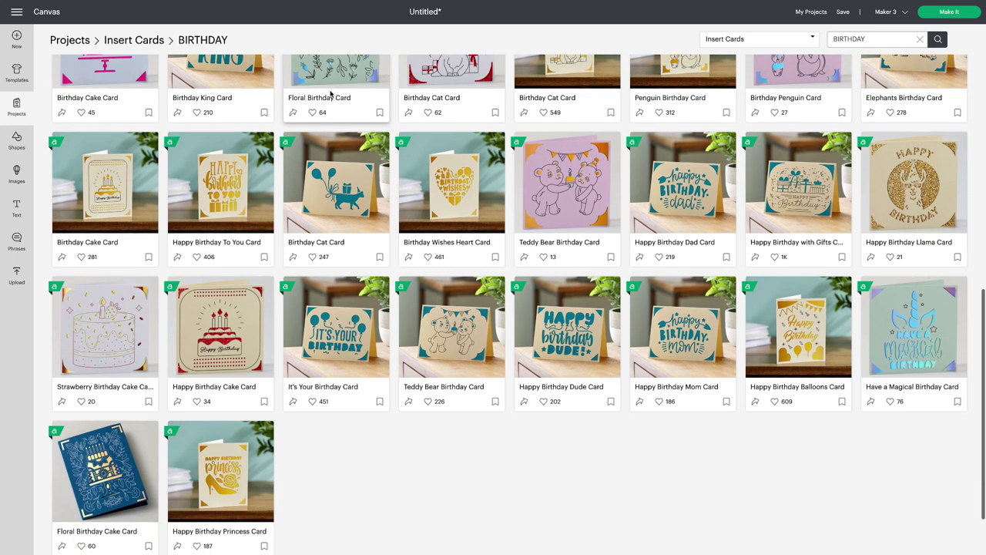
pyautogui.scroll(-5, 331, 93)
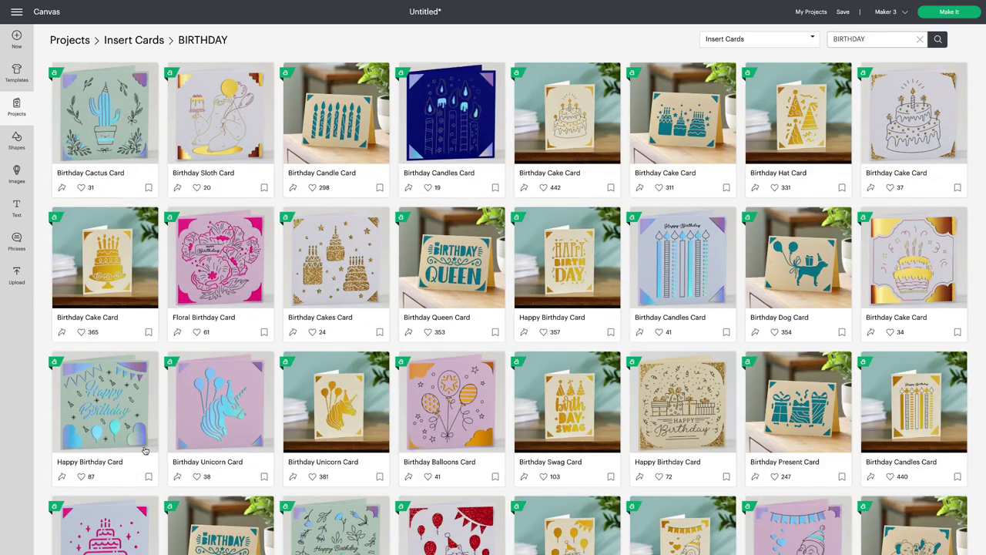
pyautogui.click(117, 394)
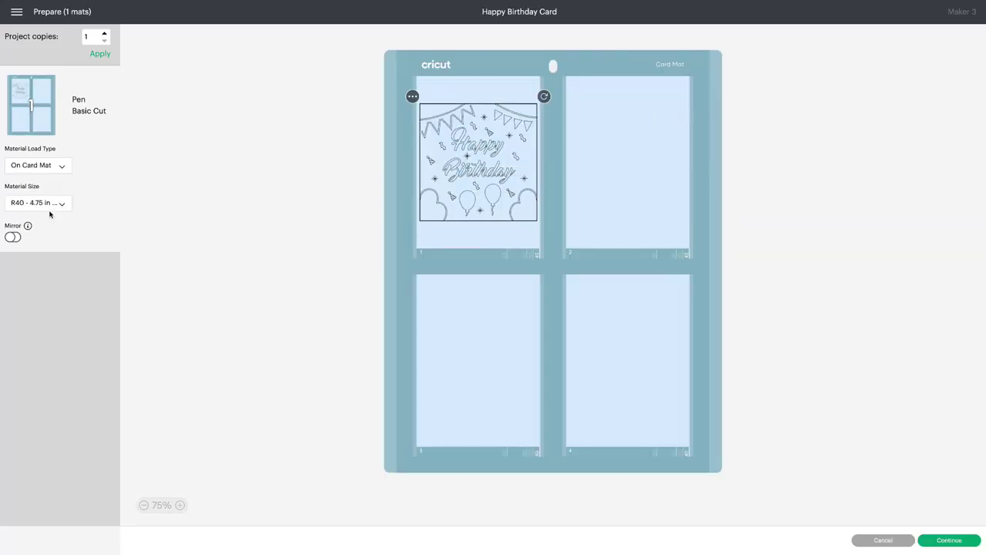
# Switch the Happy Birthday Card to S40 size and choose Insert Card - Cardstock as the material.
pyautogui.click(50, 205)
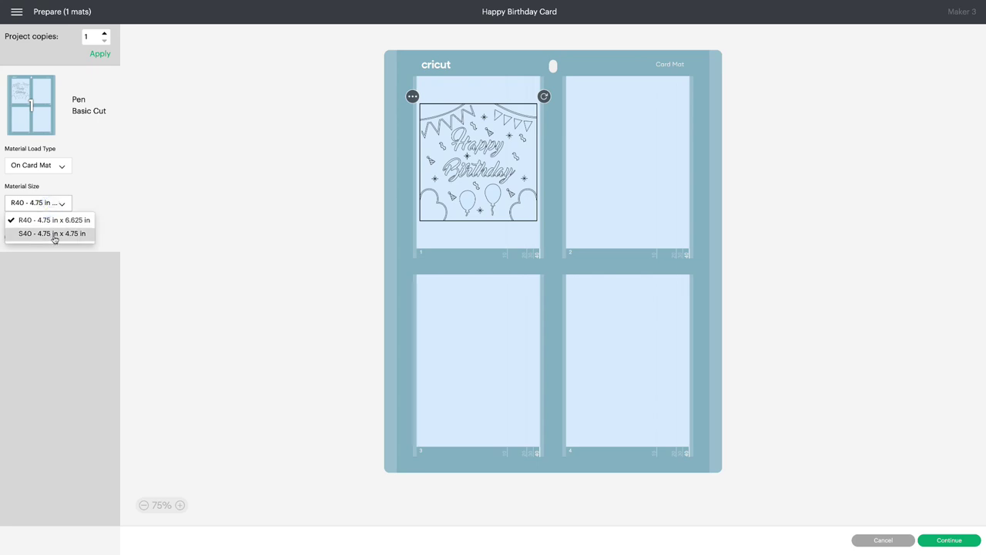
pyautogui.click(55, 233)
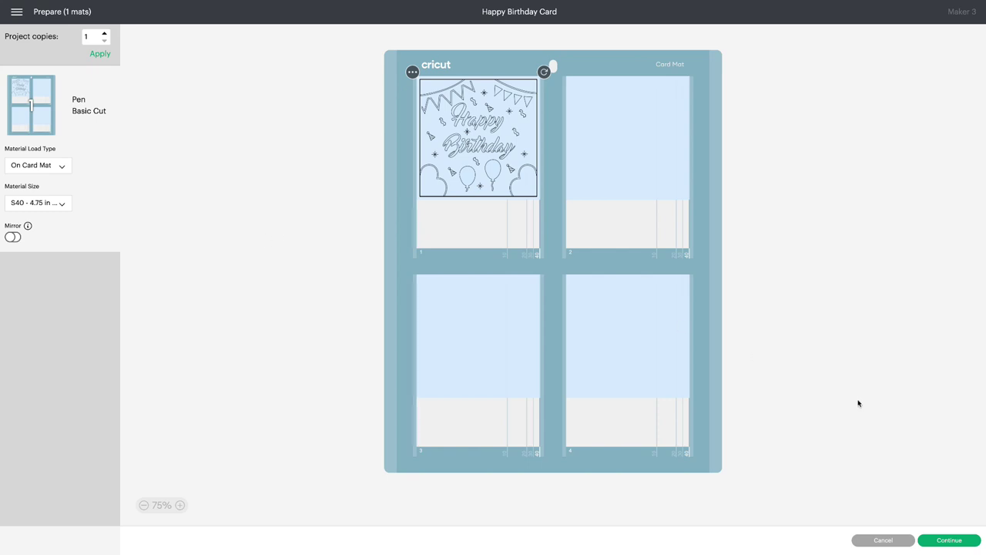
pyautogui.click(953, 541)
pyautogui.click(491, 182)
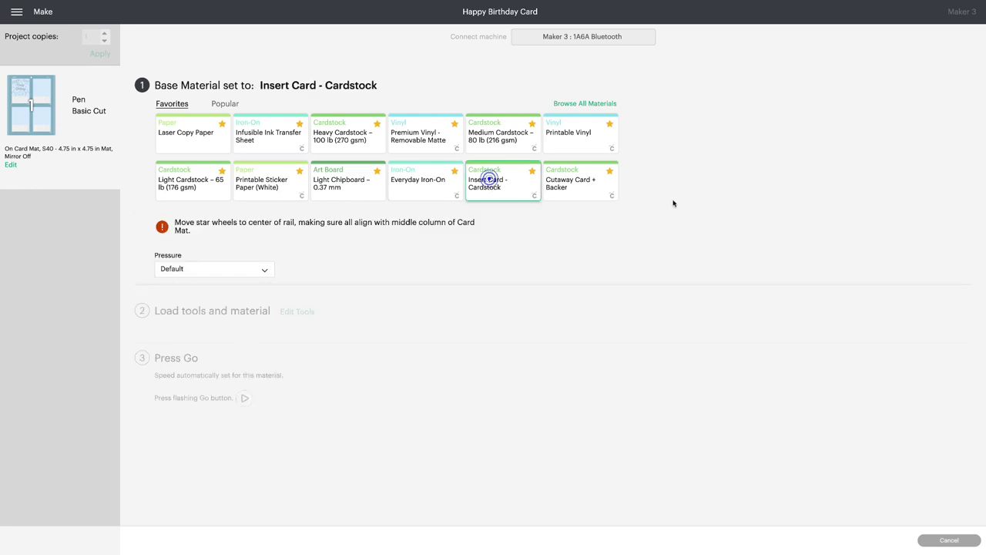